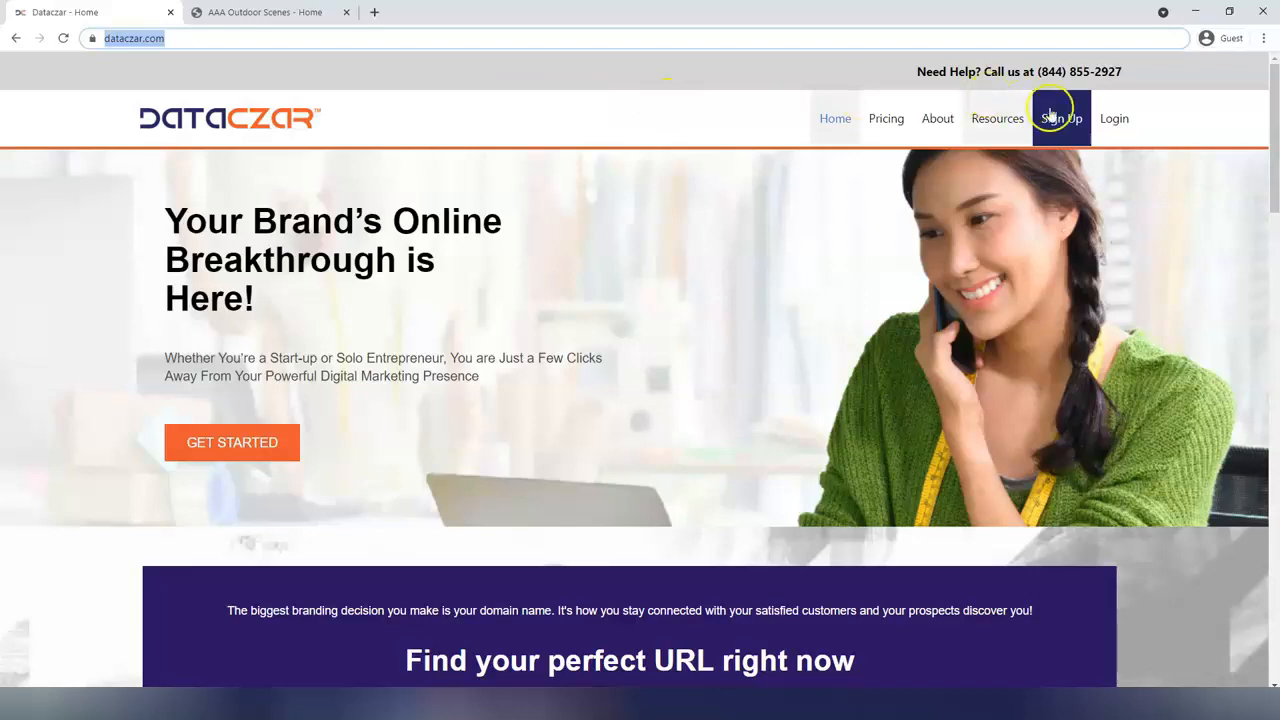
# - Log in to the Dataczar account, keeping only its dashboard open in place of the home page and showing it full screen
pyautogui.click(1114, 120)
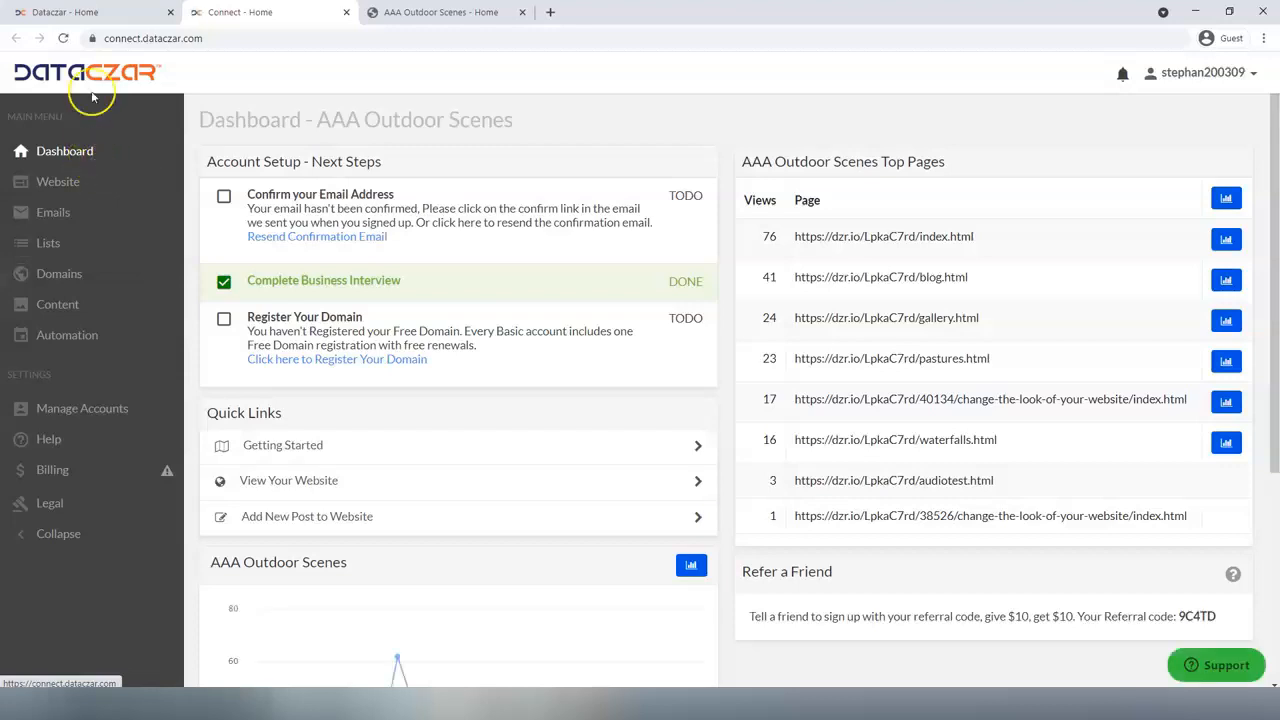
pyautogui.click(170, 12)
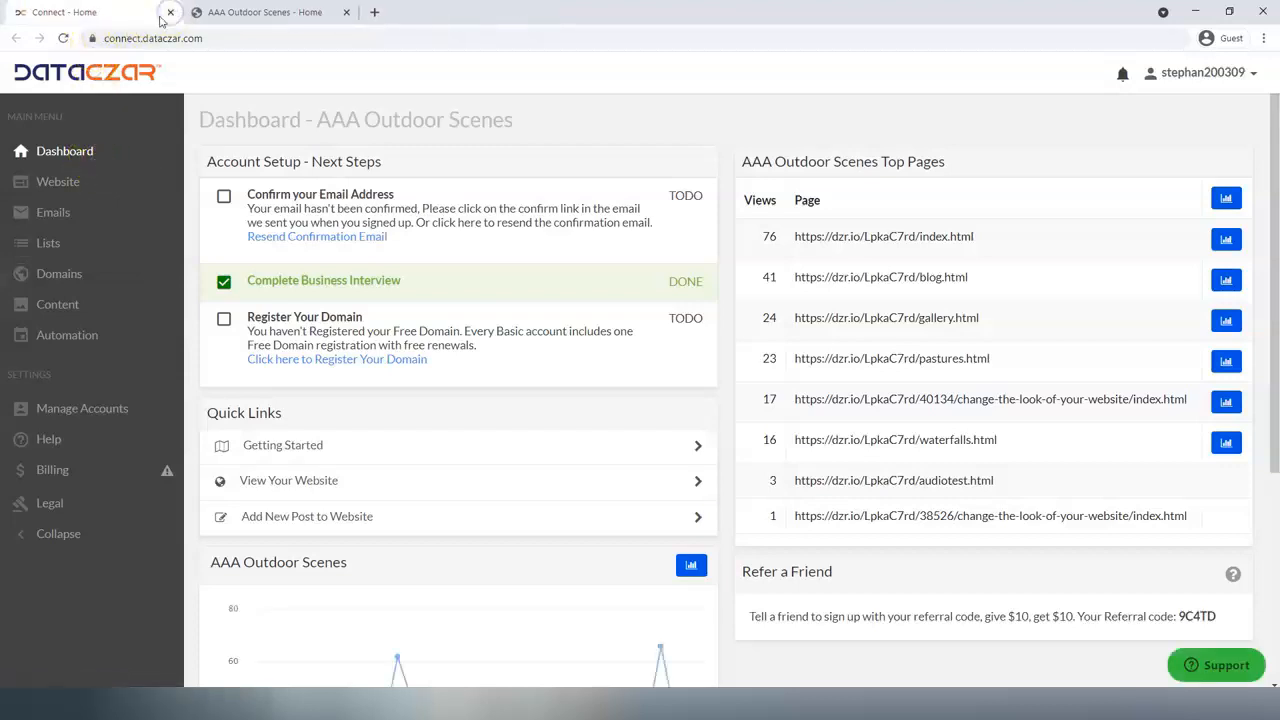
pyautogui.press('F11')
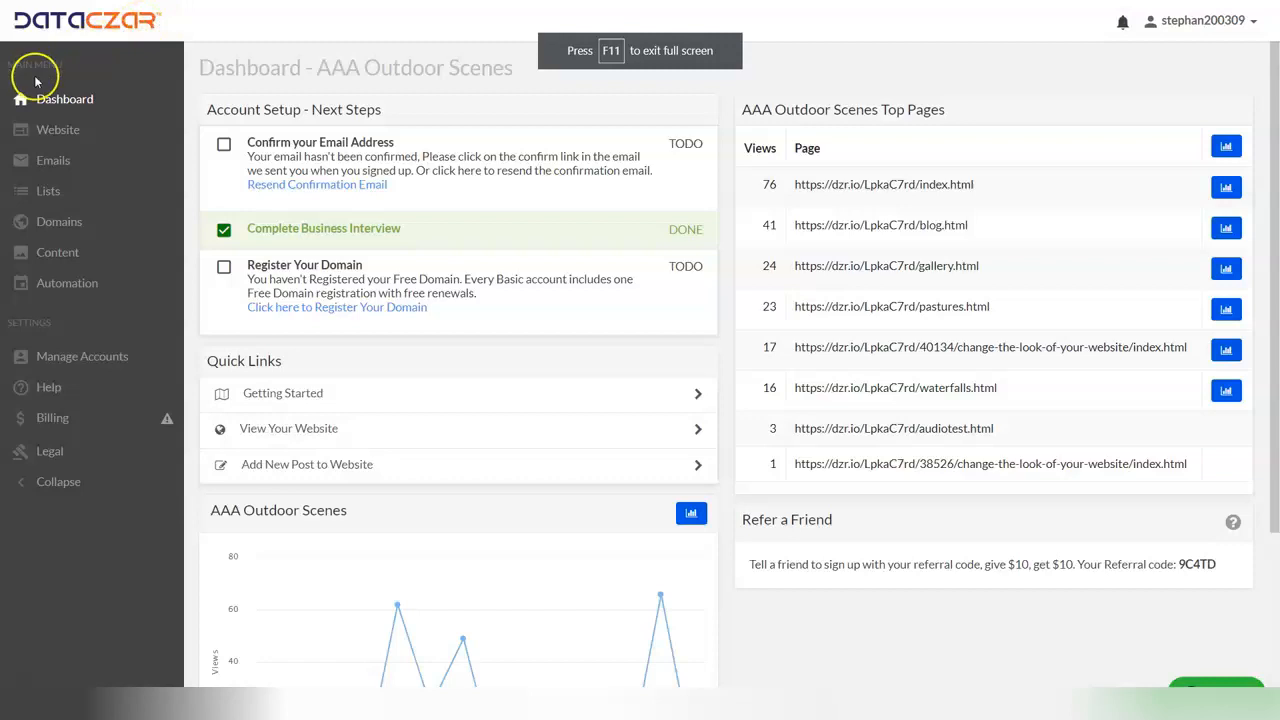
# - Open the website section and review the live AAA Outdoor Scenes home page down to the newsletter sign-up, closing it when done
pyautogui.click(68, 133)
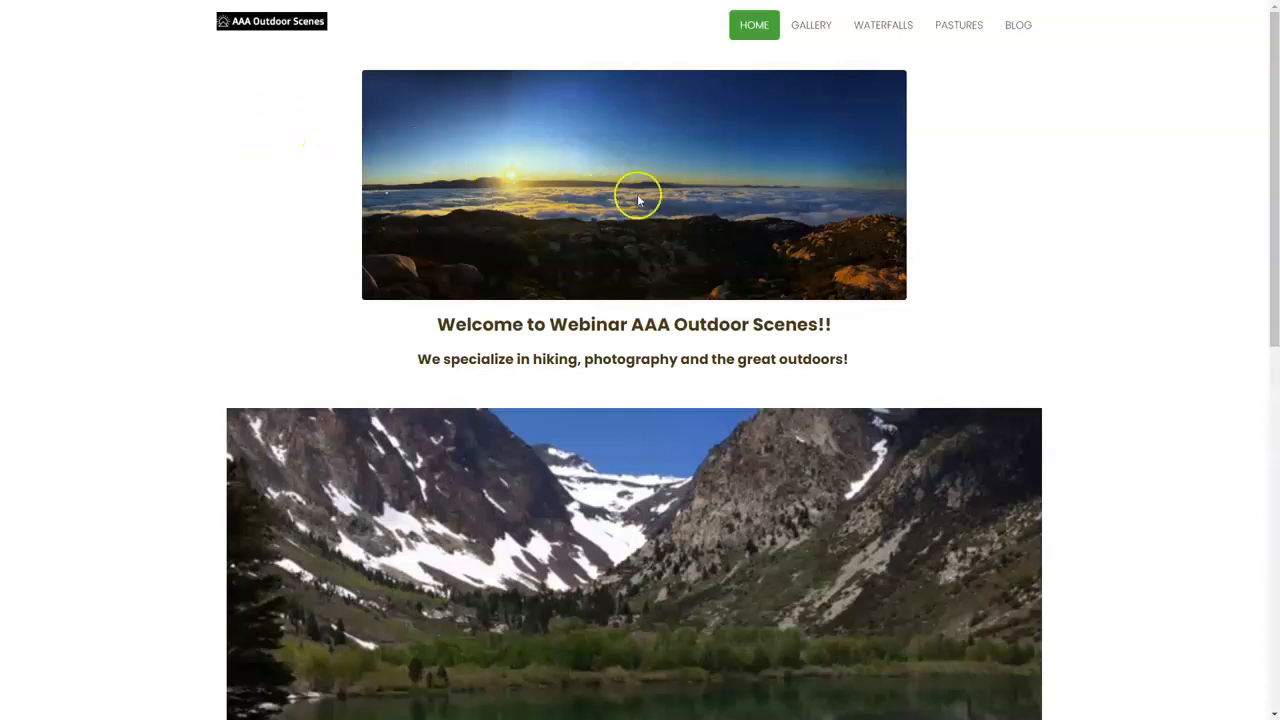
pyautogui.scroll(-8, 655, 224)
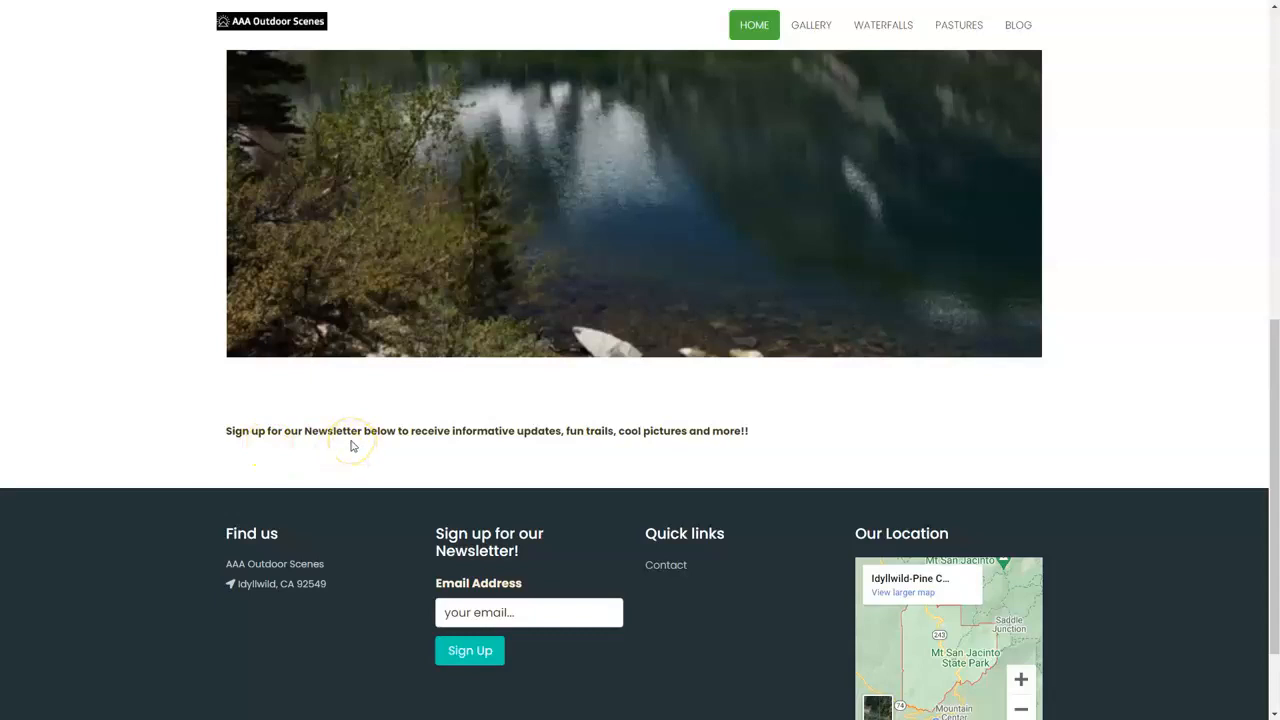
pyautogui.scroll(8, 351, 446)
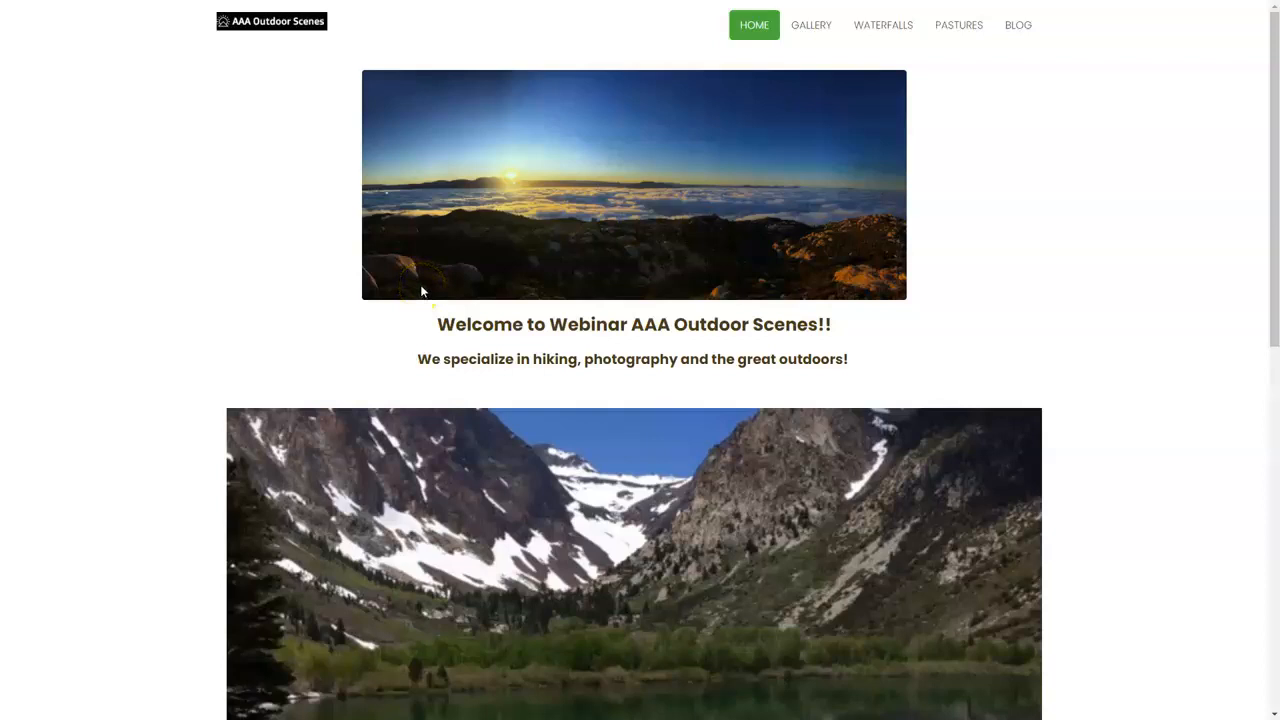
pyautogui.hotkey('ctrl', 'w')
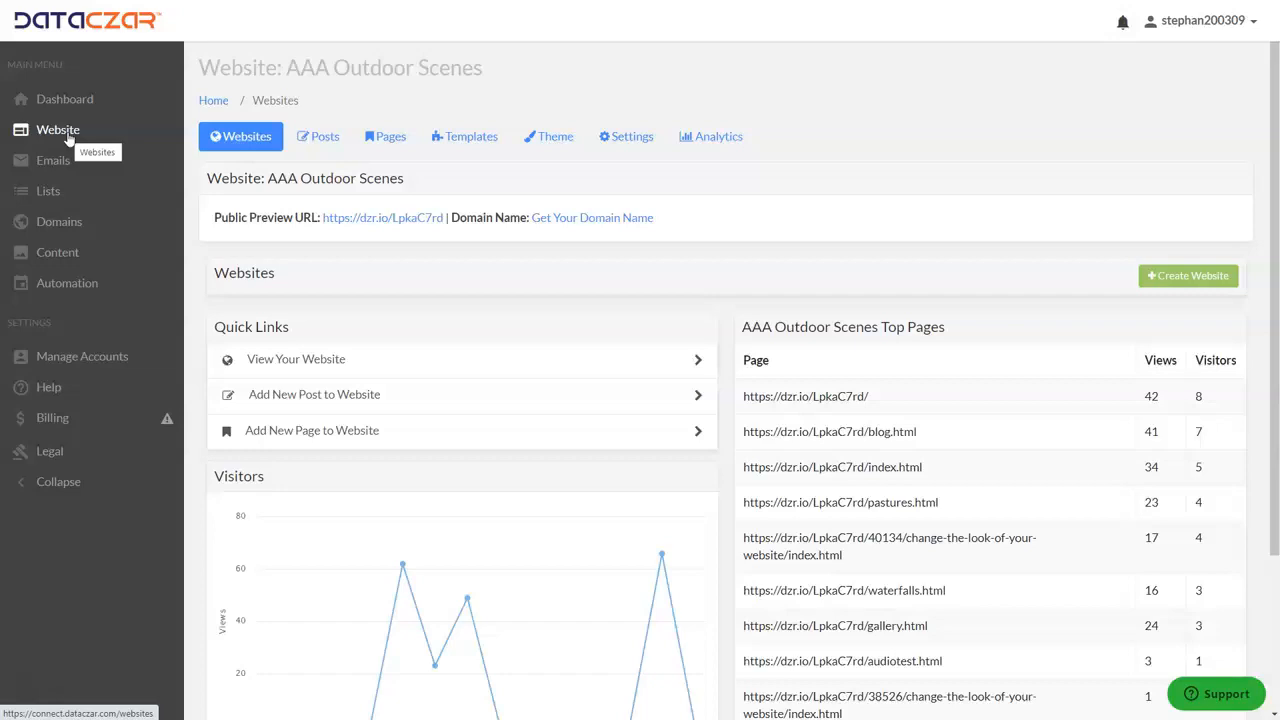
# - Open the Home page of AAA Outdoor Scenes in the page editor and examine its content down to the newsletter line
pyautogui.click(70, 137)
pyautogui.click(391, 139)
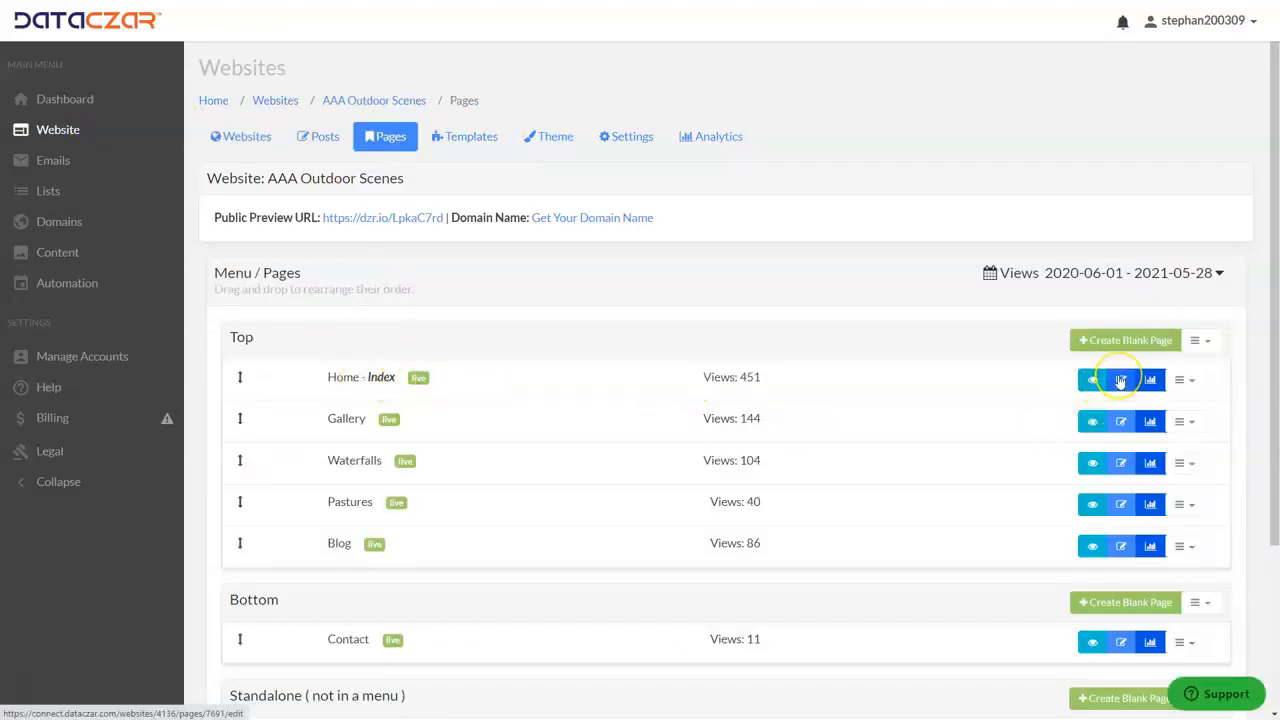
pyautogui.click(1120, 379)
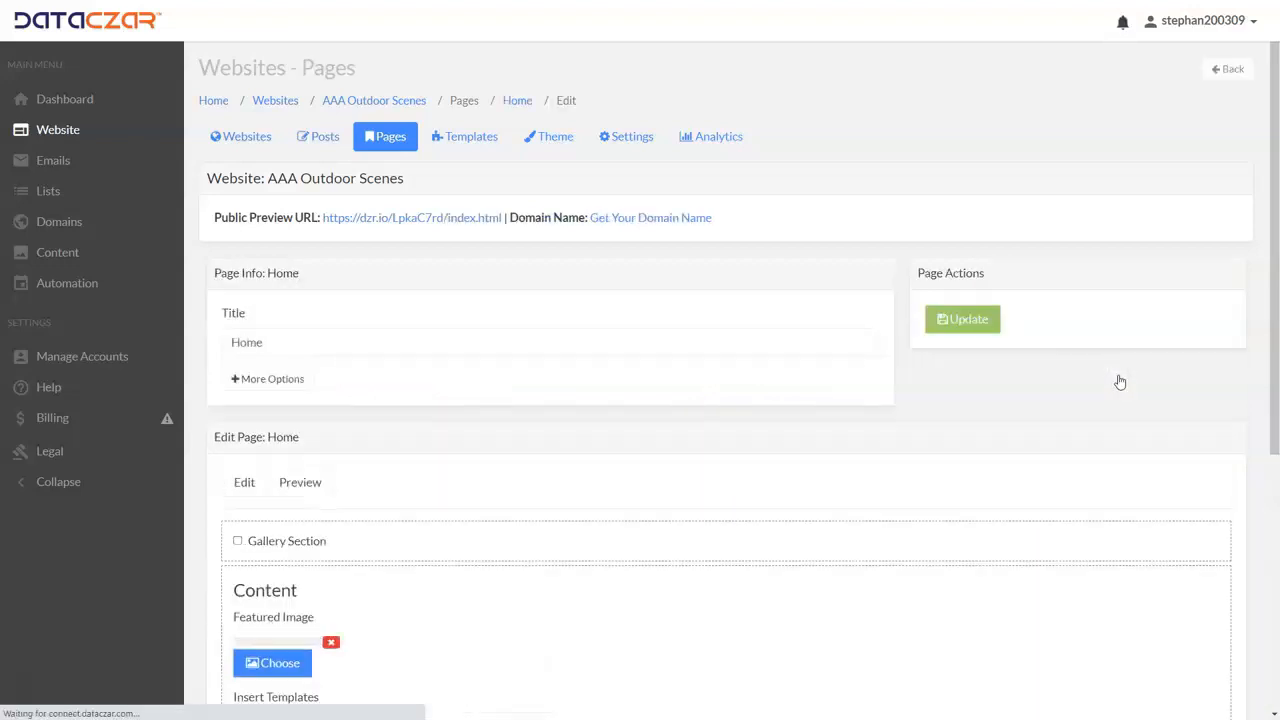
pyautogui.scroll(-4, 590, 196)
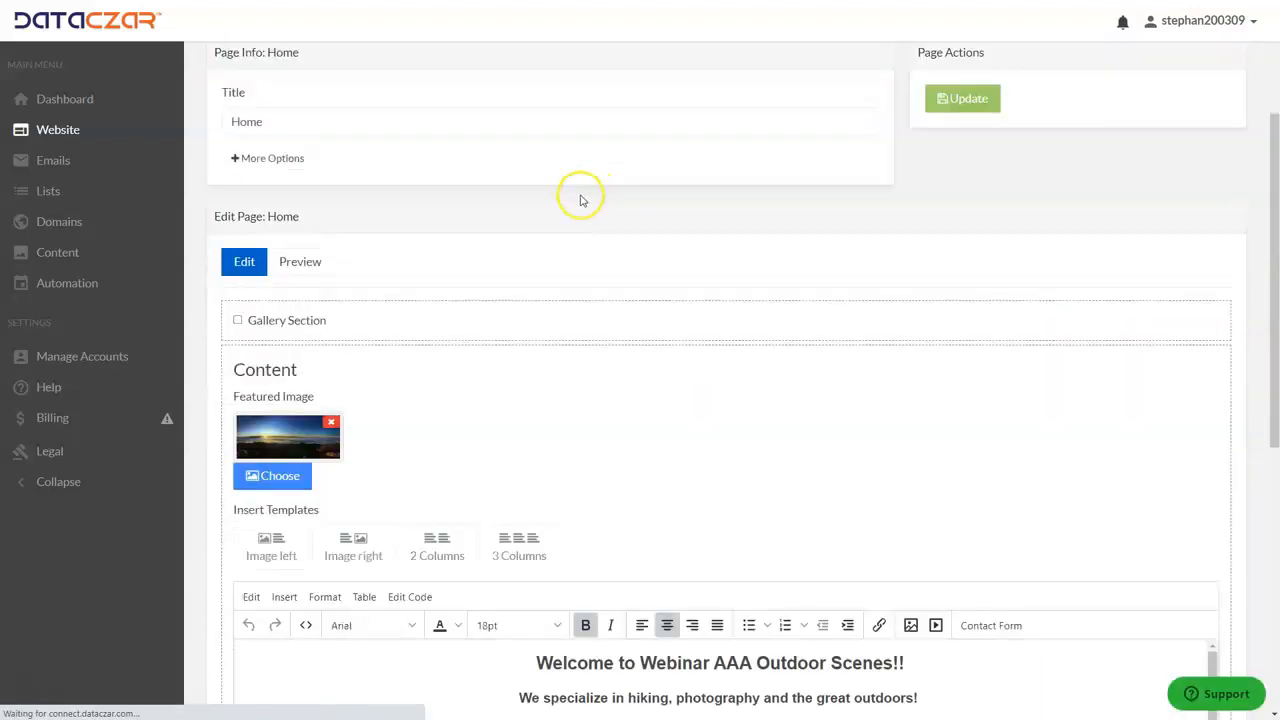
pyautogui.scroll(-2, 576, 200)
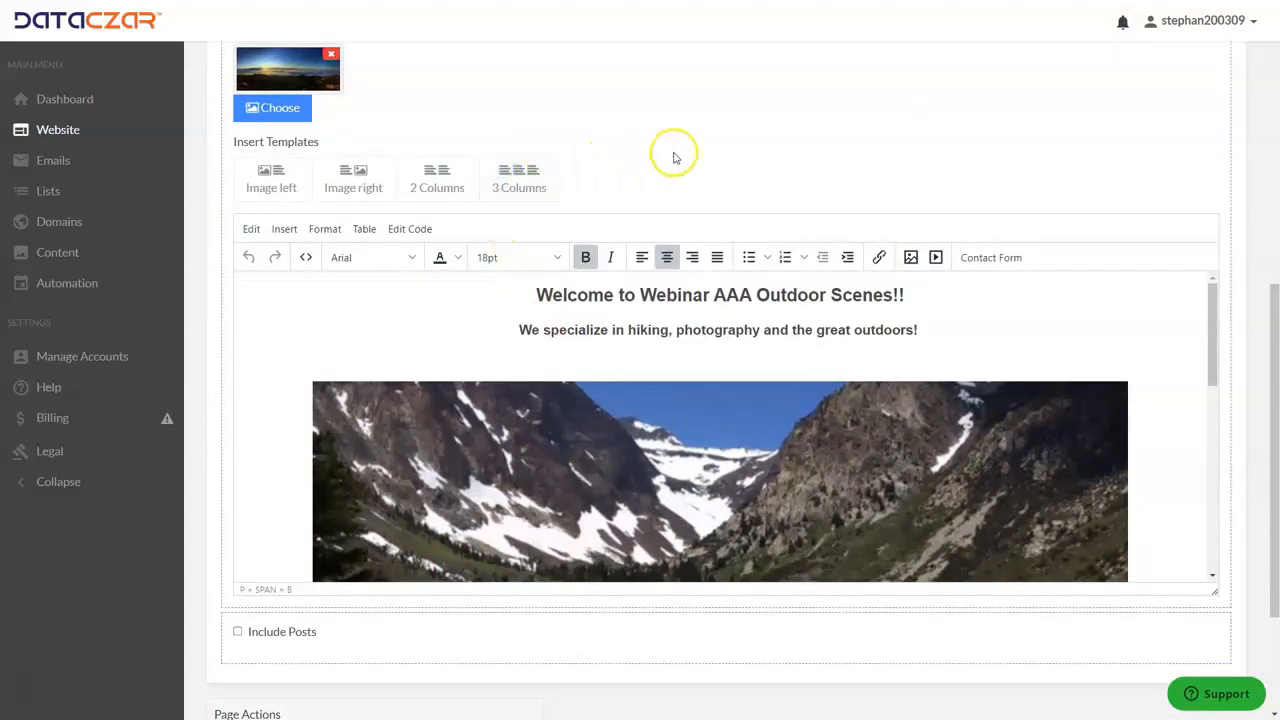
pyautogui.scroll(-1, 674, 151)
pyautogui.scroll(-5, 655, 310)
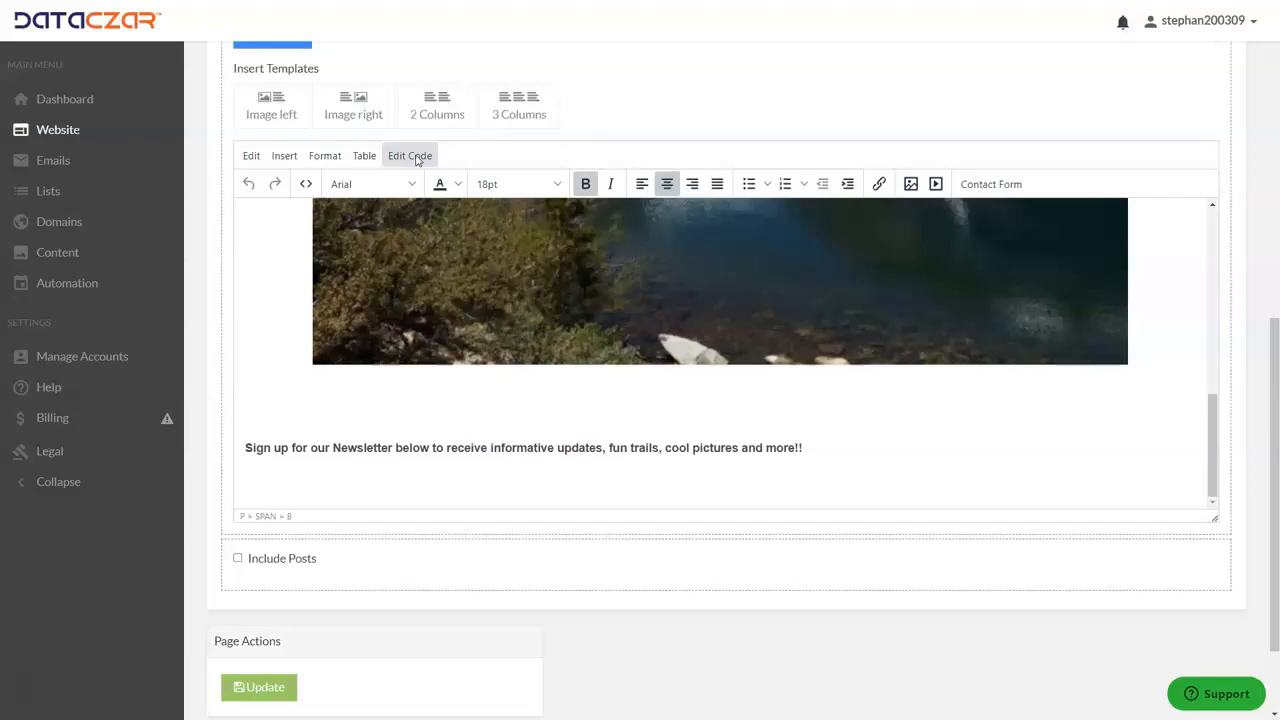
# - Upload "aaaa bensound-creativeminds.mp3" to the content library from the Dropbox folder script/Dataczar_All_2018Forward/Saved_Images_Webinars
pyautogui.click(55, 254)
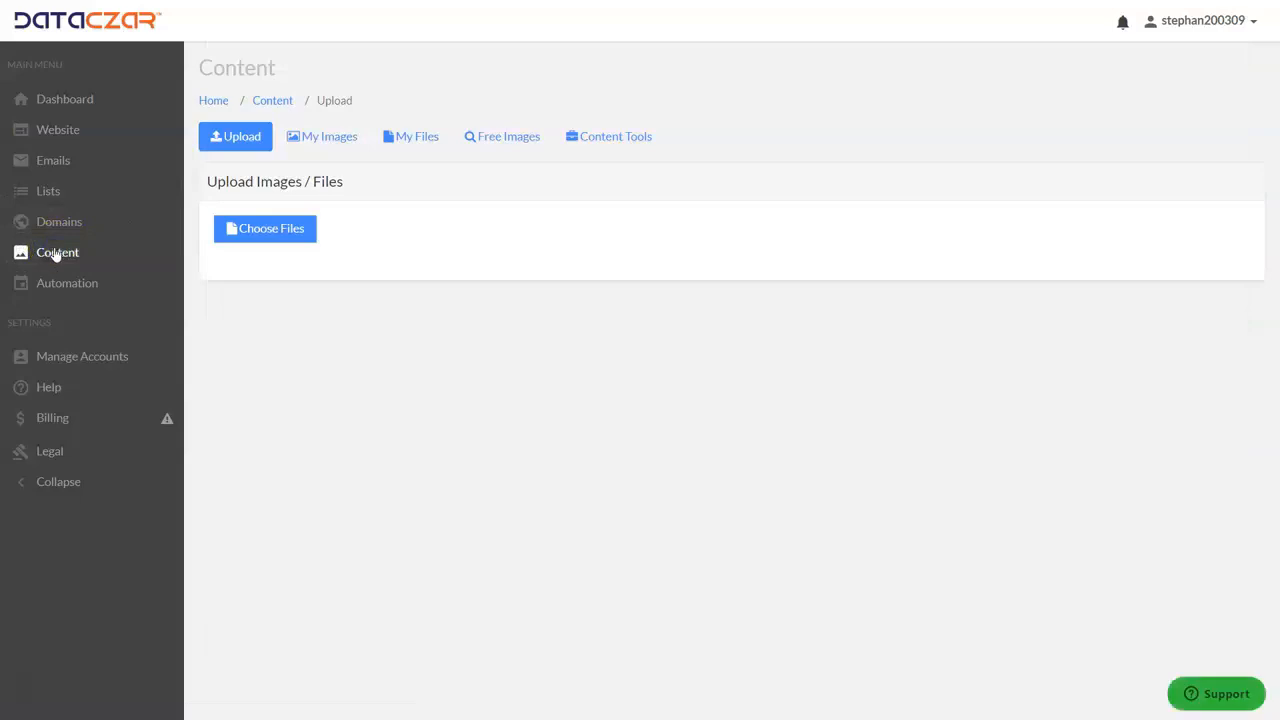
pyautogui.click(265, 235)
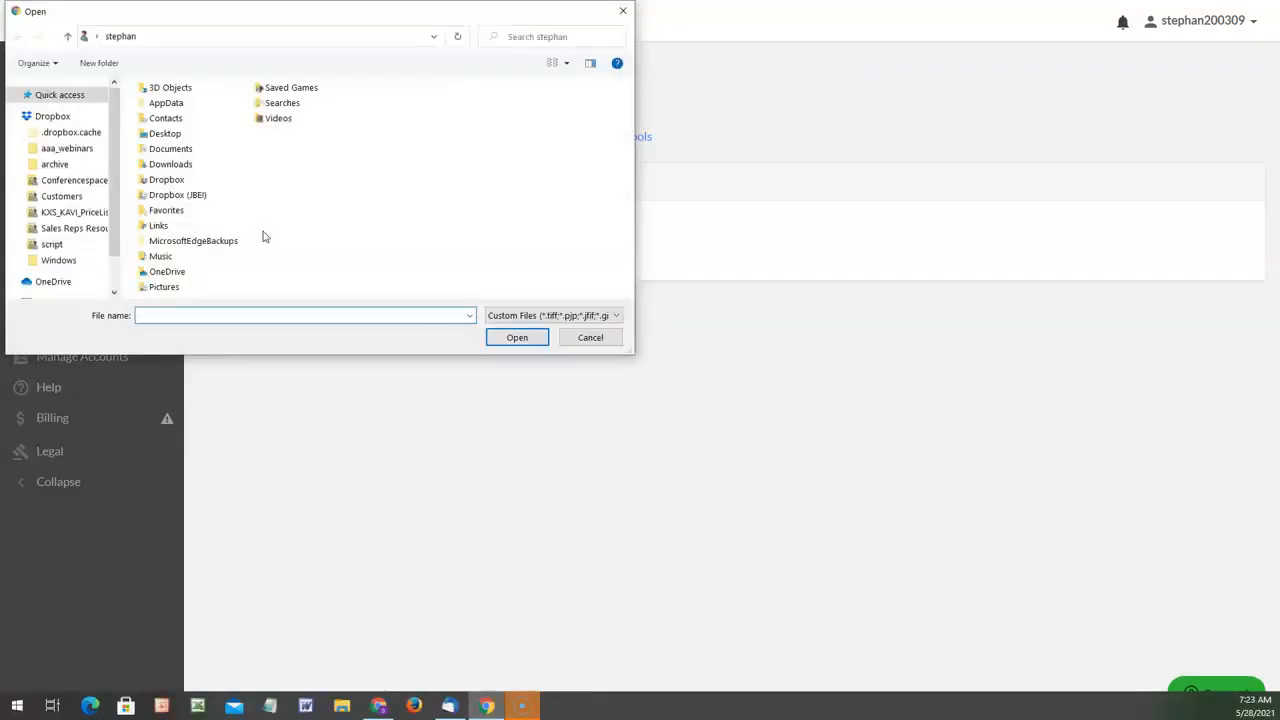
pyautogui.doubleClick(162, 179)
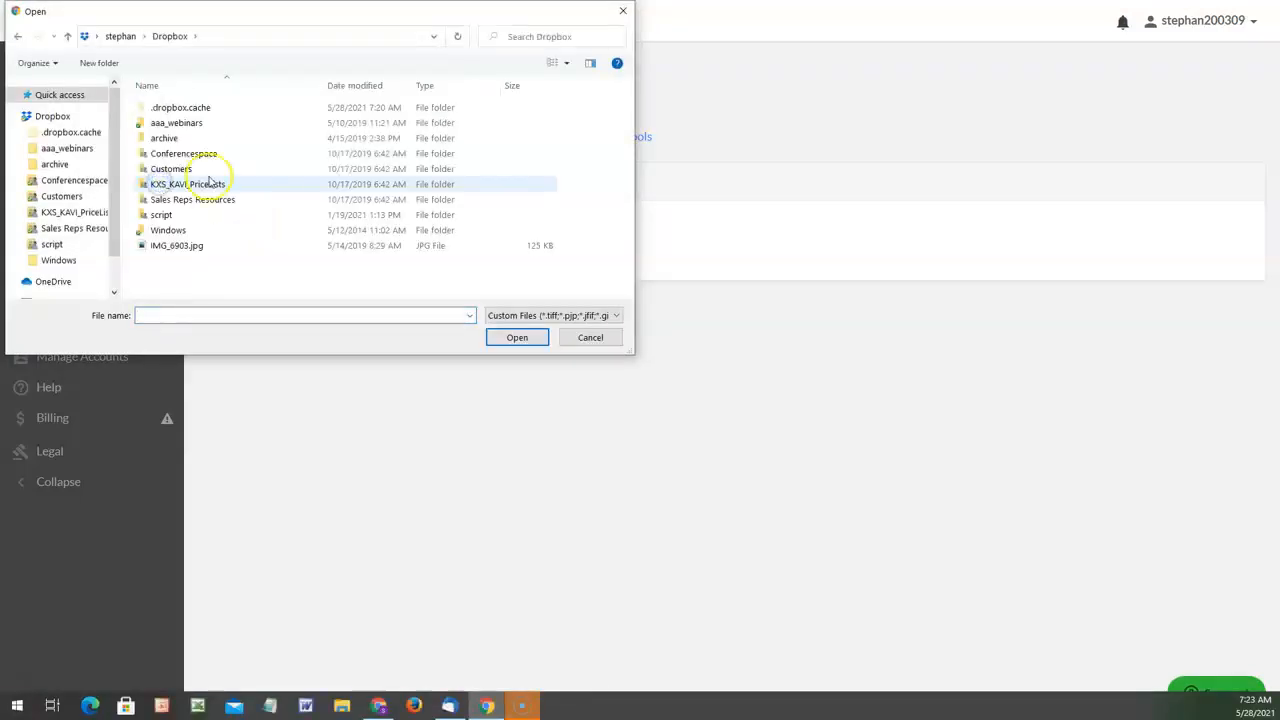
pyautogui.doubleClick(161, 215)
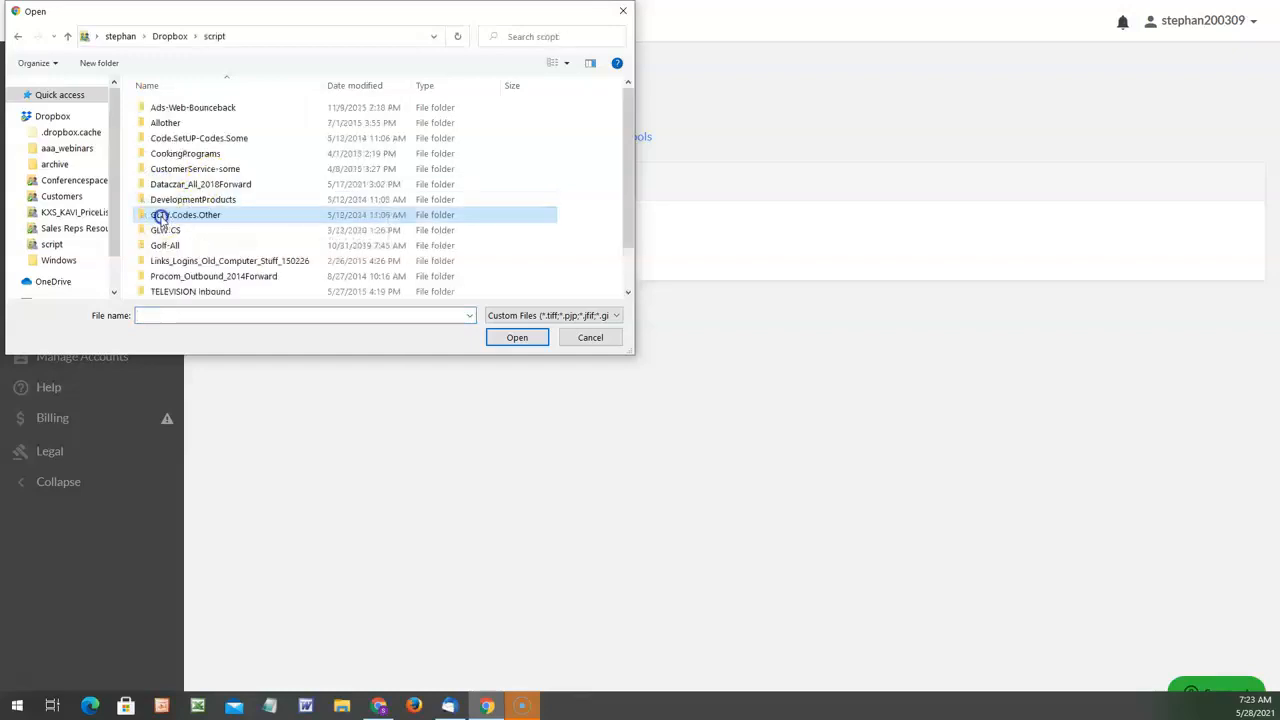
pyautogui.doubleClick(211, 186)
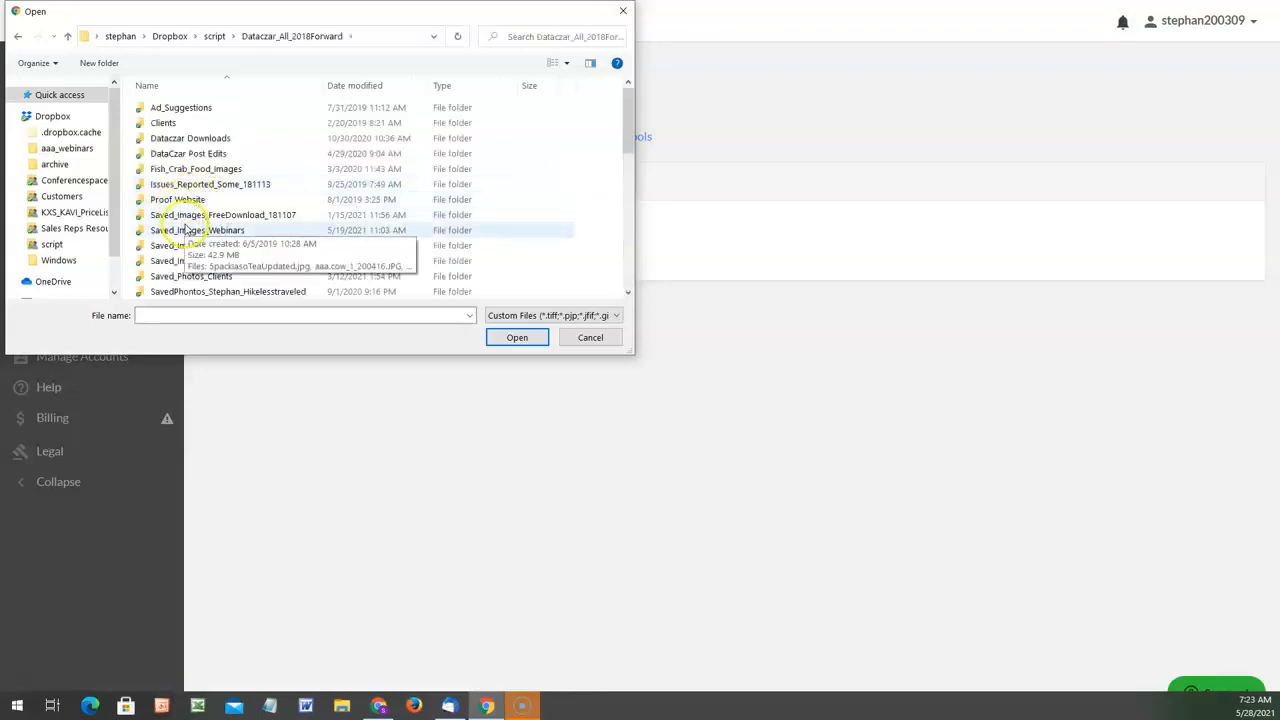
pyautogui.doubleClick(203, 231)
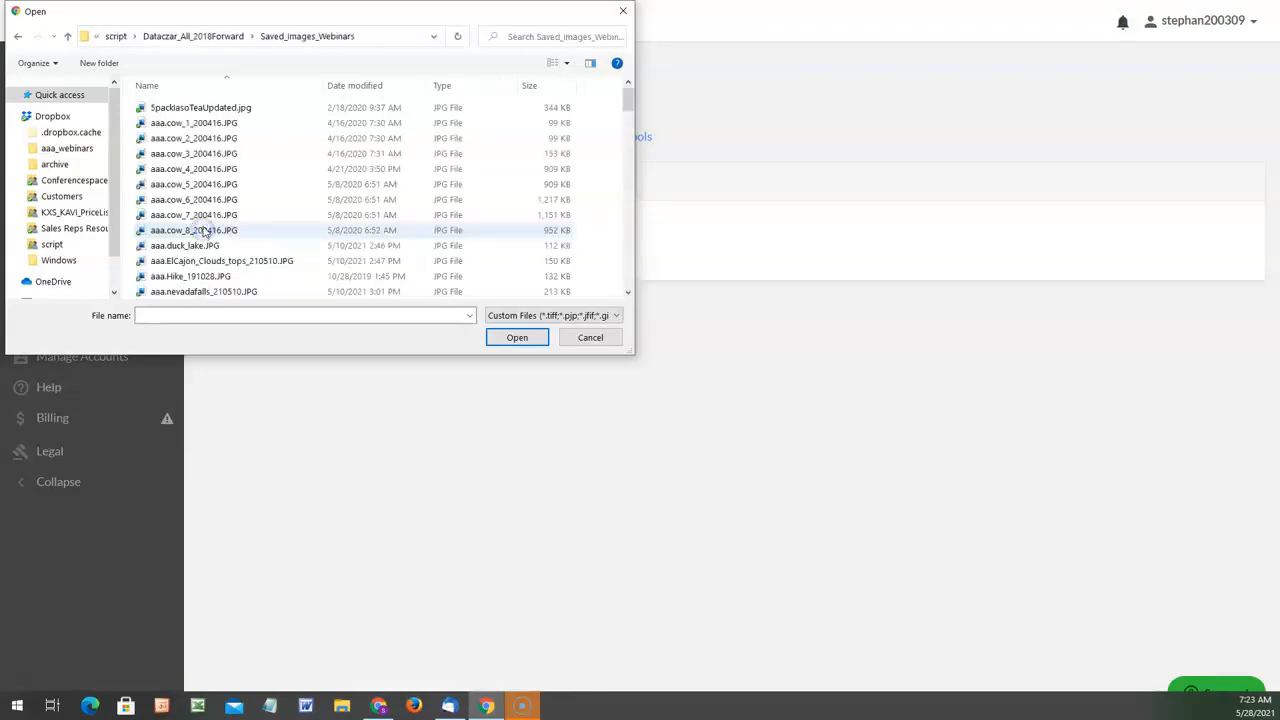
pyautogui.scroll(-8, 230, 210)
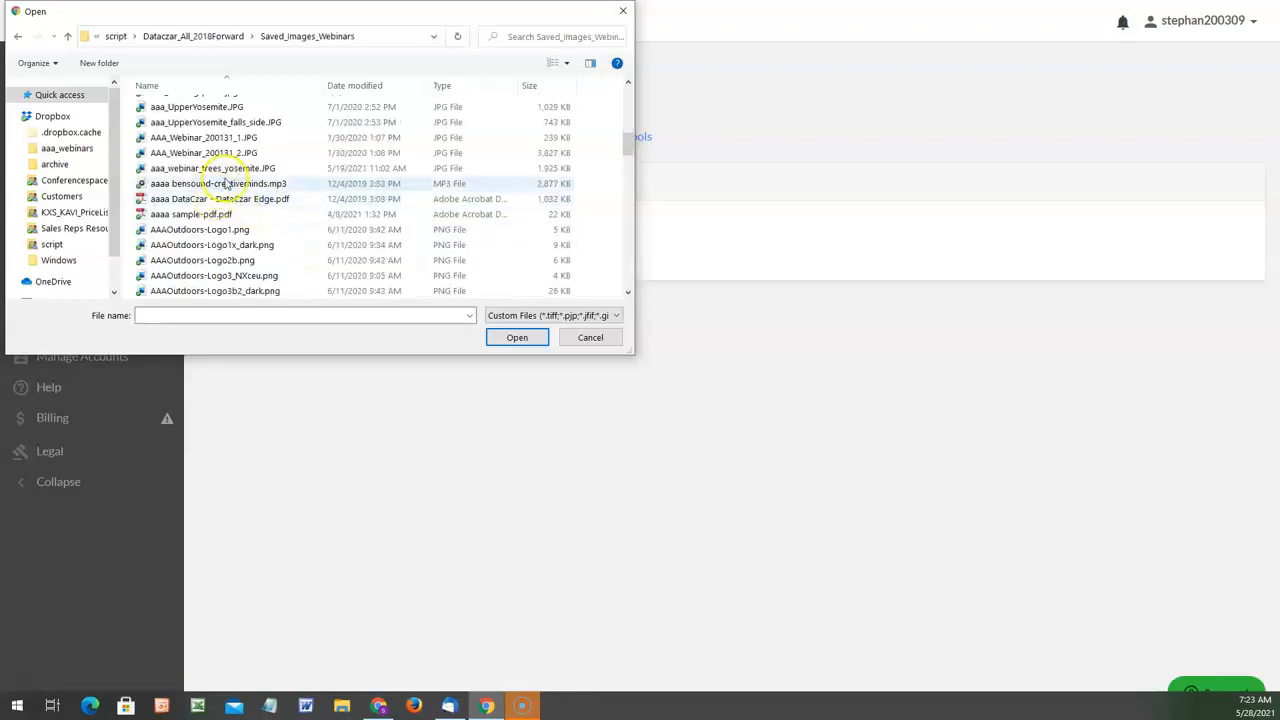
pyautogui.doubleClick(228, 186)
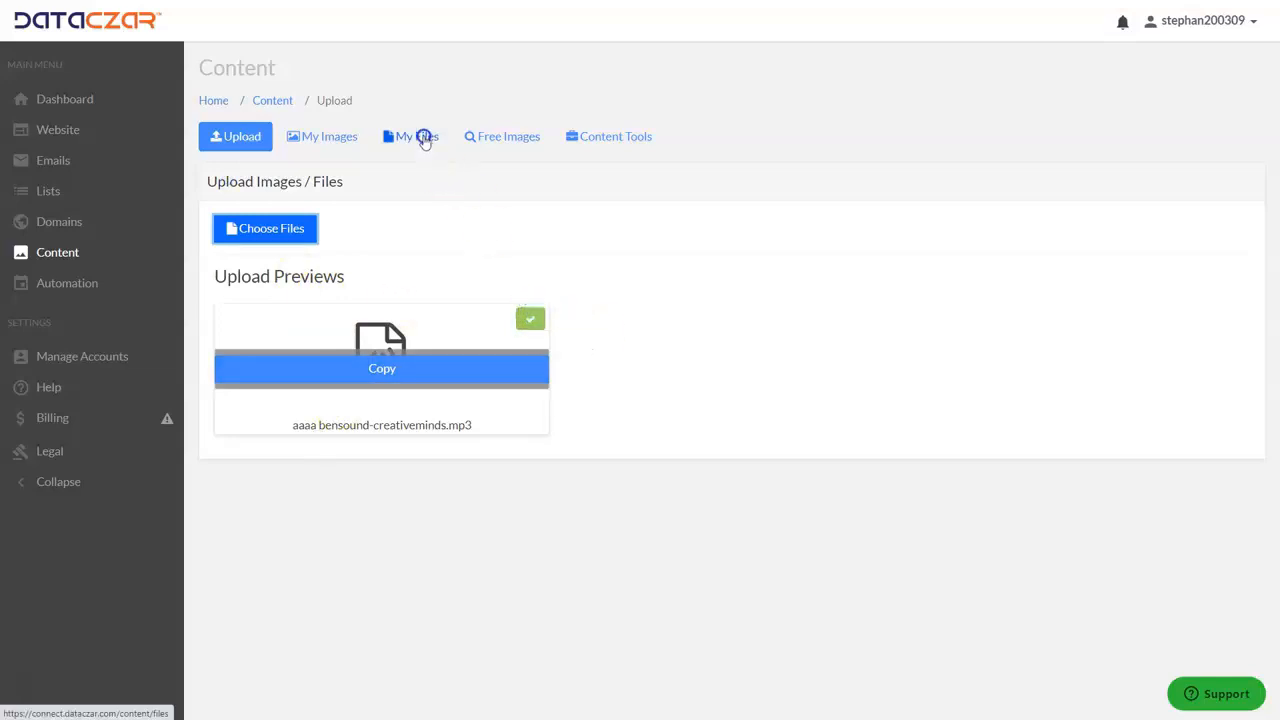
# - Copy the link of aaaa_bensound-creativeminds_XkJM2.mp3 from the account's stored files
pyautogui.click(422, 137)
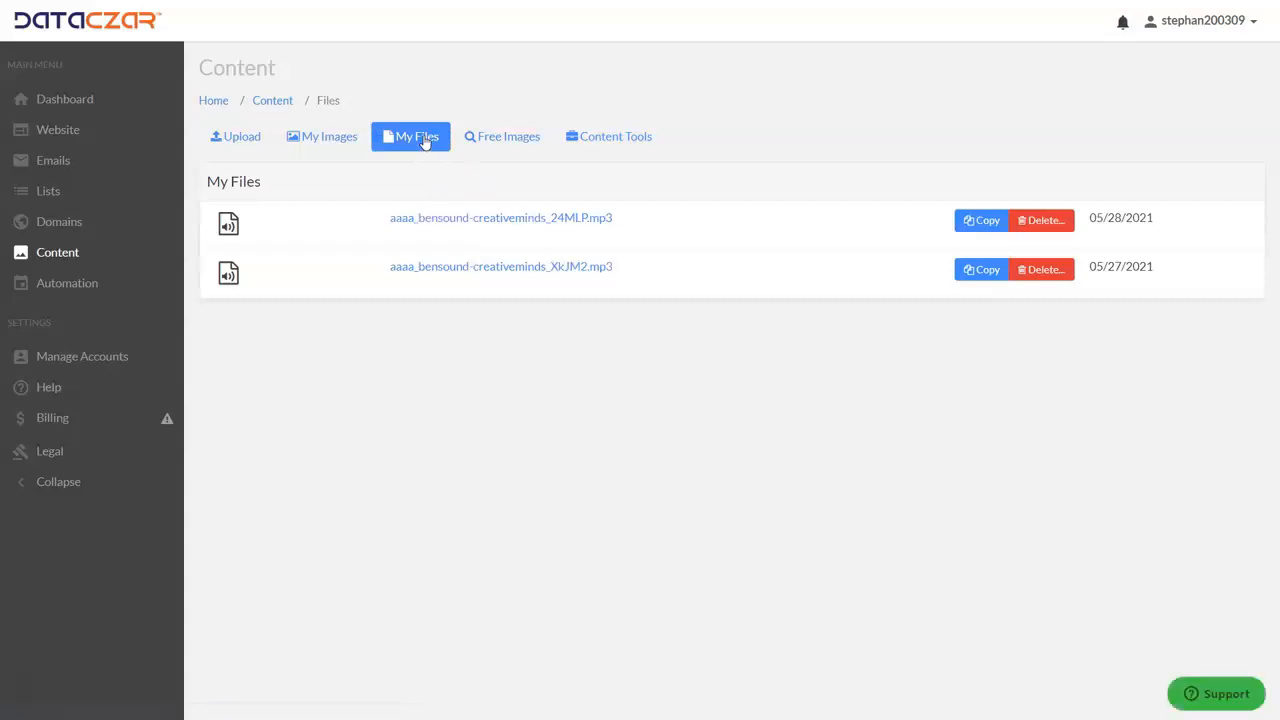
pyautogui.click(980, 271)
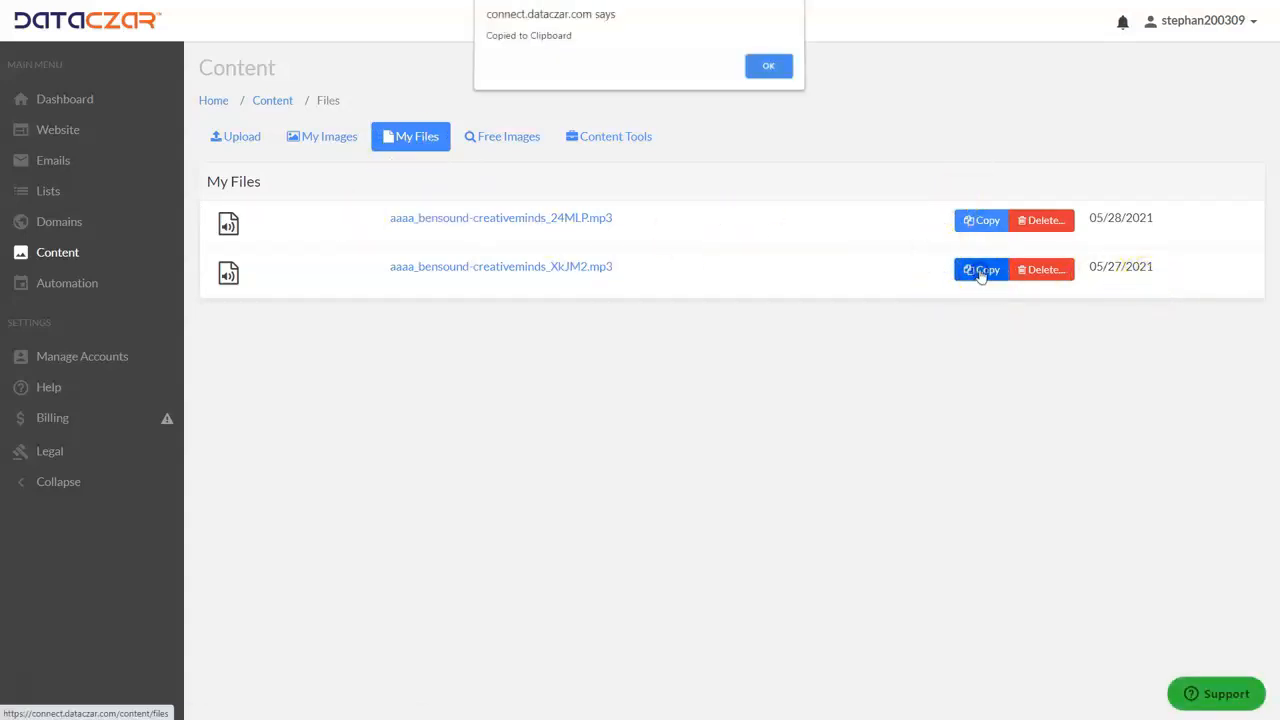
pyautogui.click(769, 71)
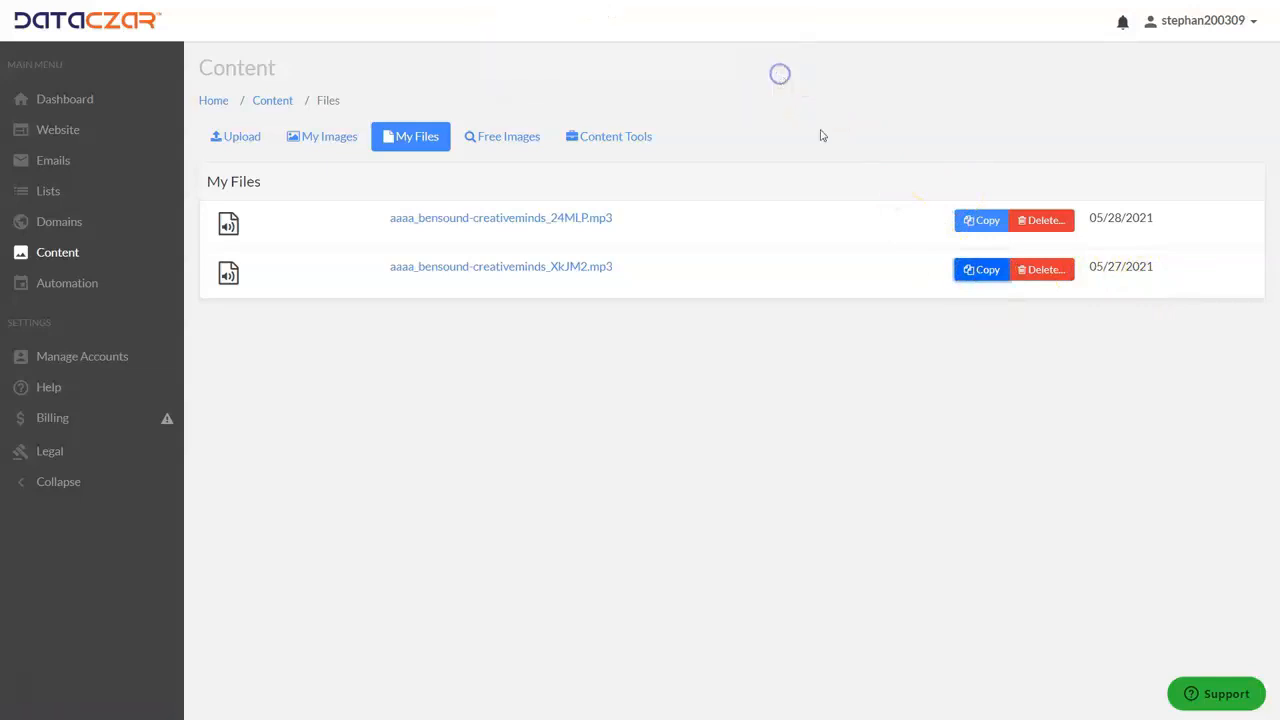
pyautogui.click(982, 271)
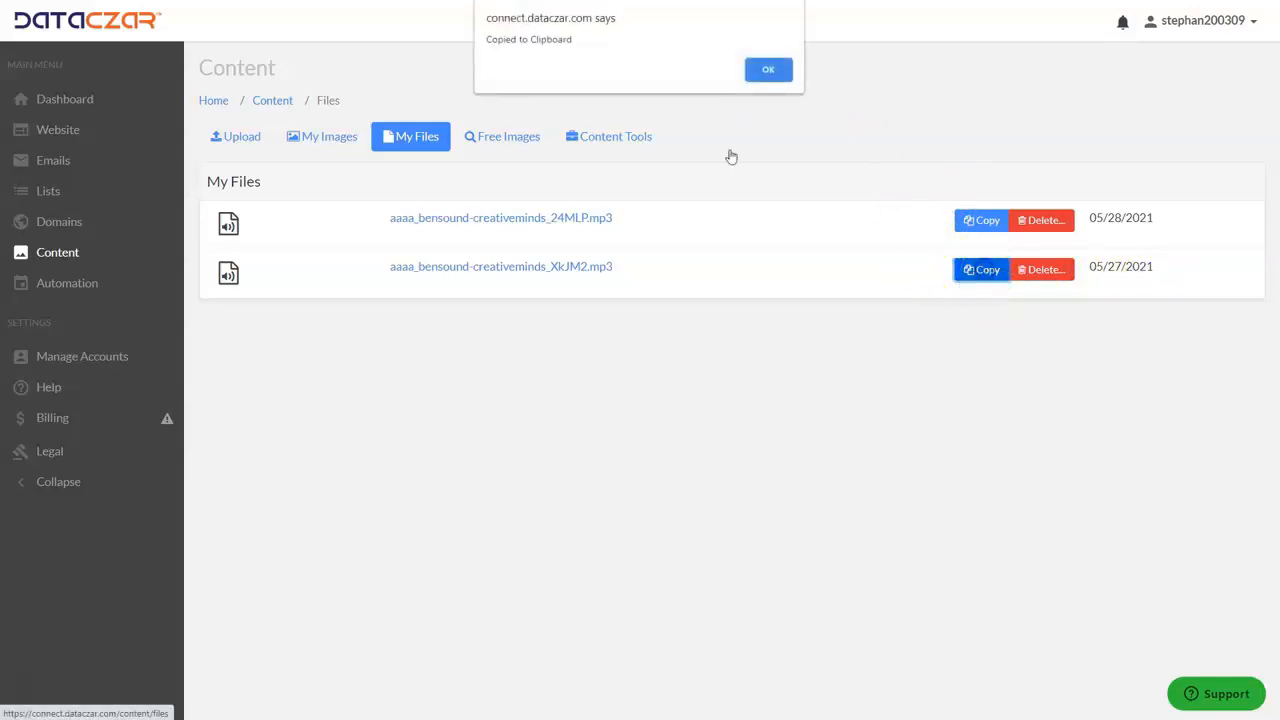
pyautogui.click(769, 70)
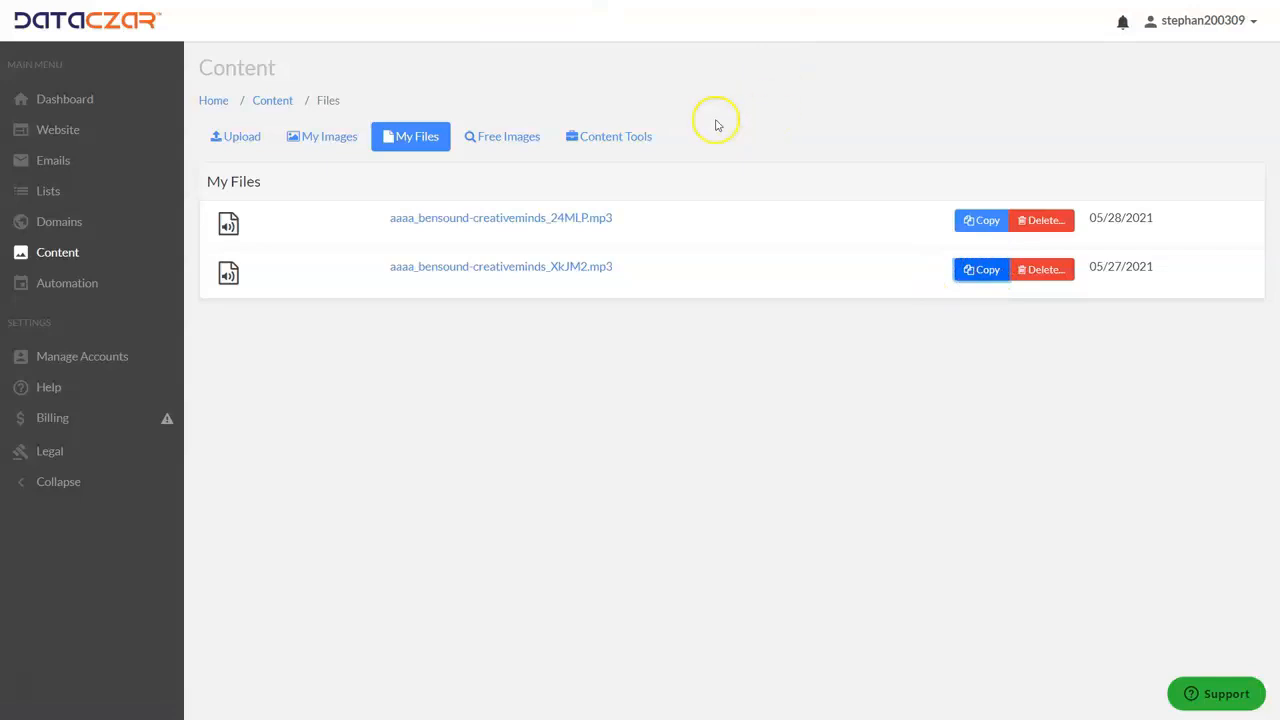
# - Open the Home page of AAA Outdoor Scenes for editing and go to the end of its content
pyautogui.click(72, 138)
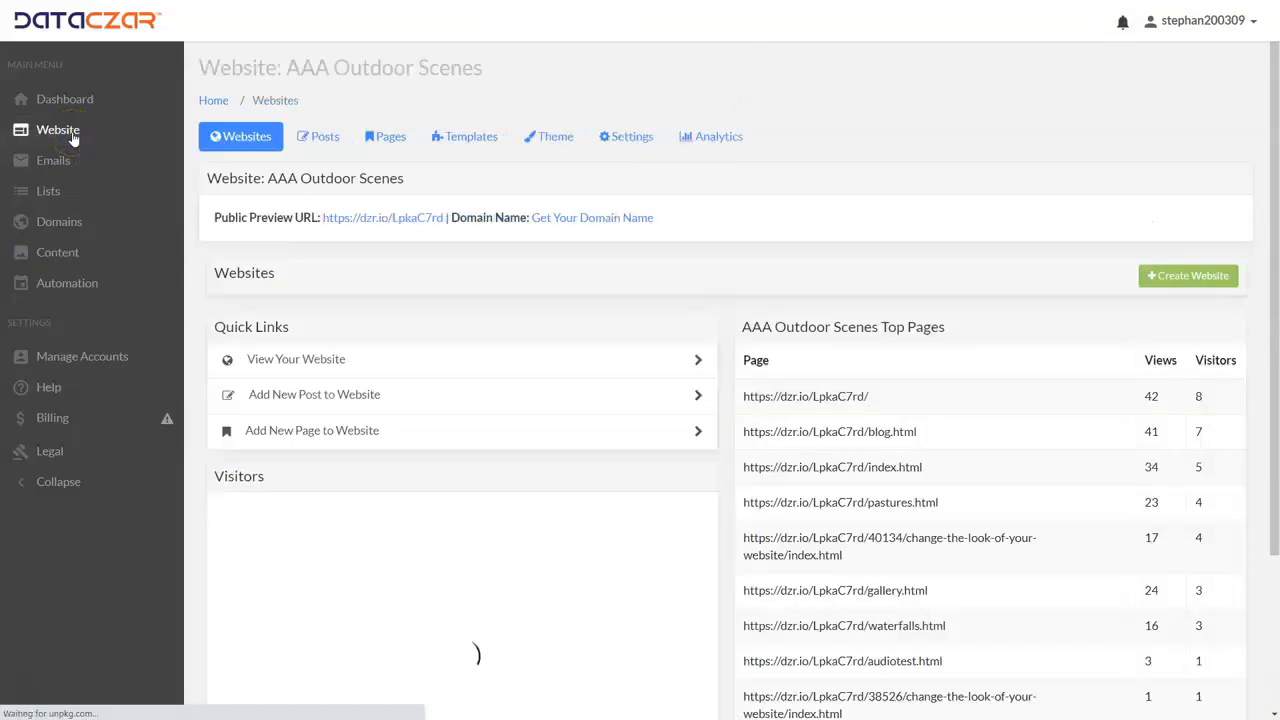
pyautogui.click(391, 138)
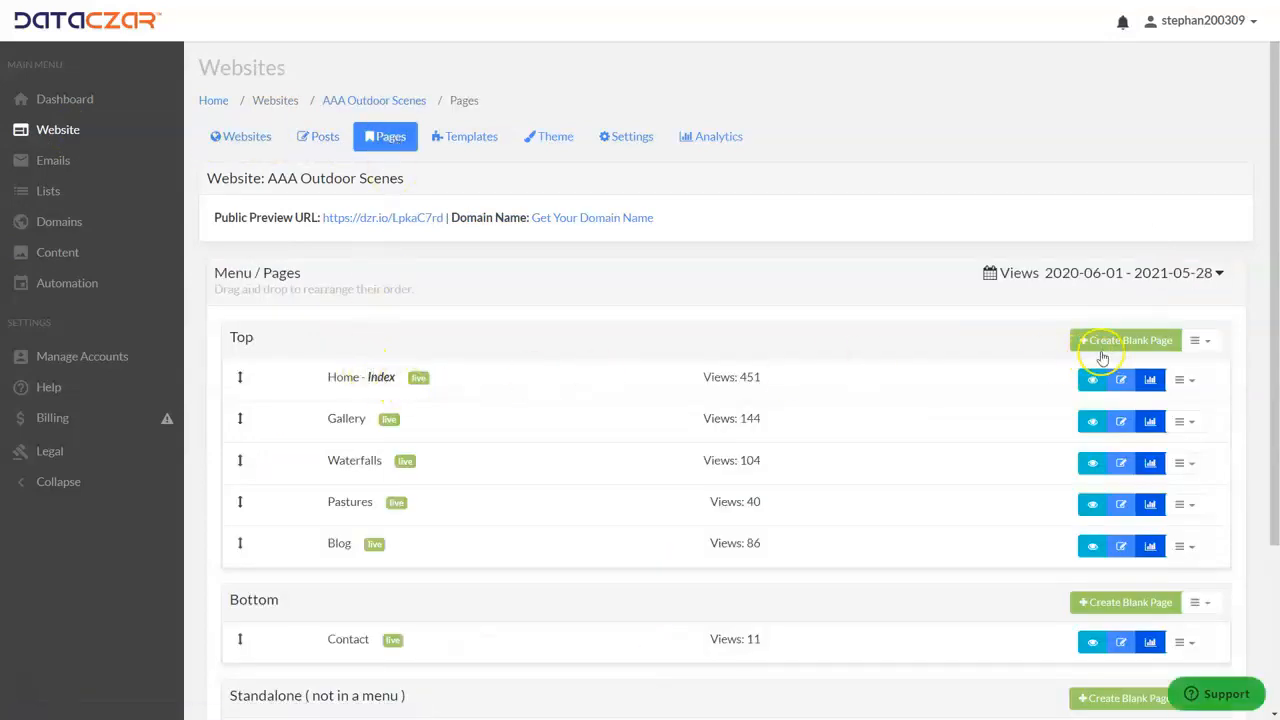
pyautogui.click(1121, 381)
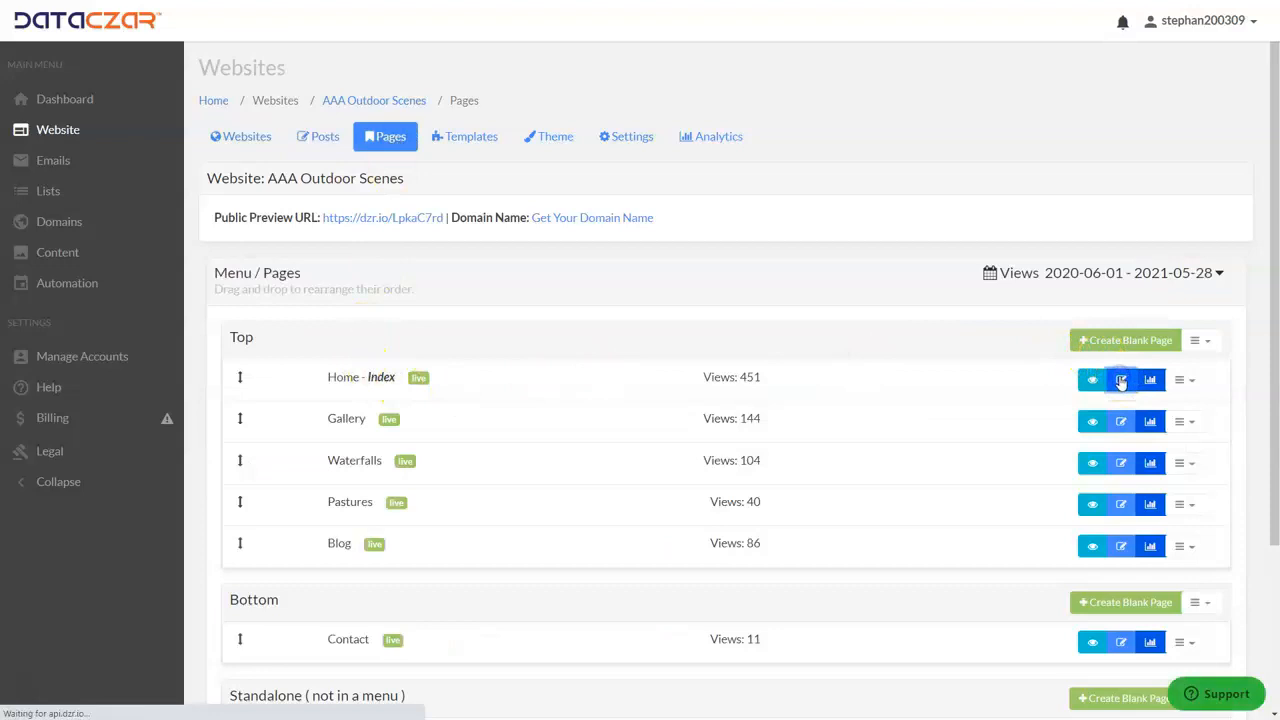
pyautogui.scroll(-4, 694, 256)
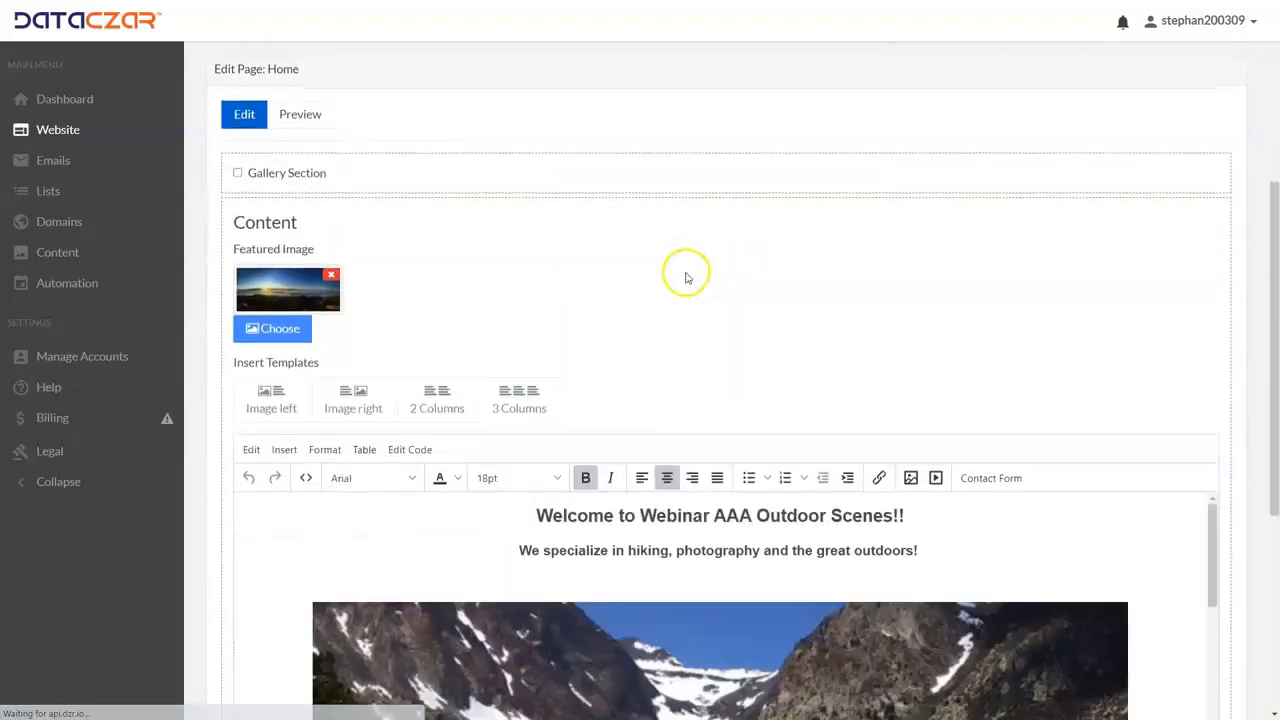
pyautogui.scroll(-2, 686, 278)
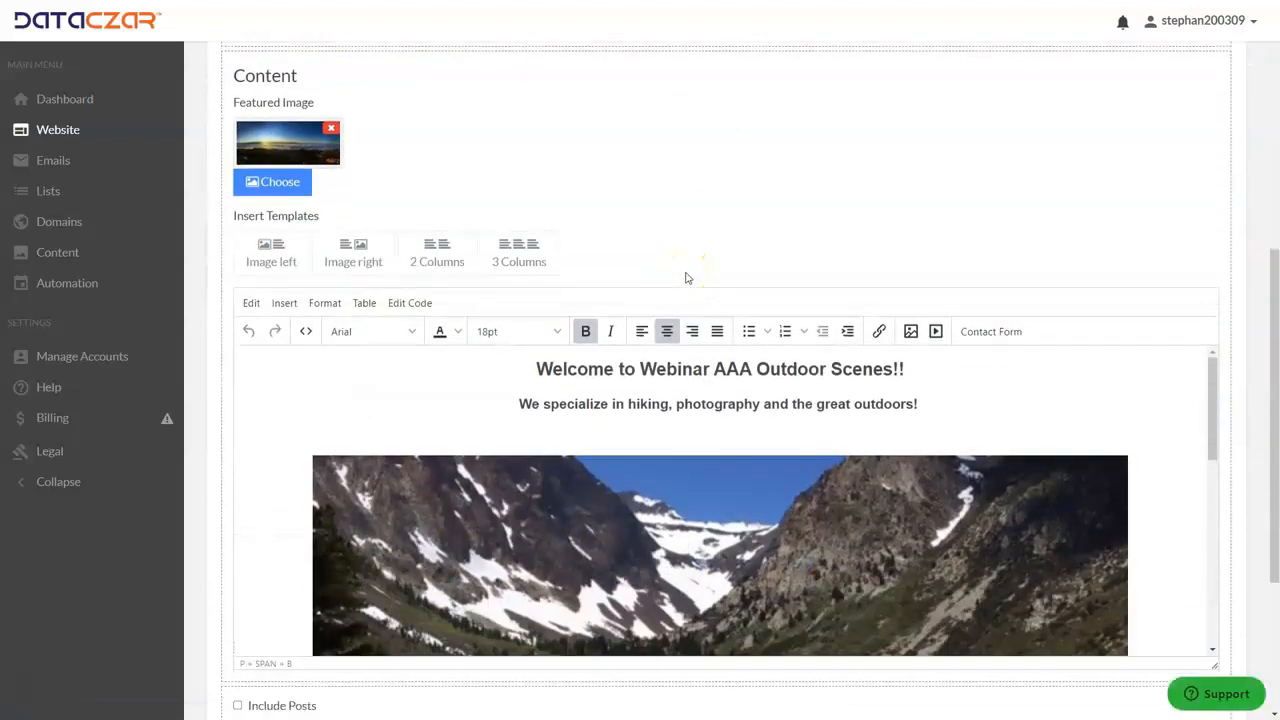
pyautogui.scroll(-1, 686, 278)
pyautogui.scroll(-3, 653, 393)
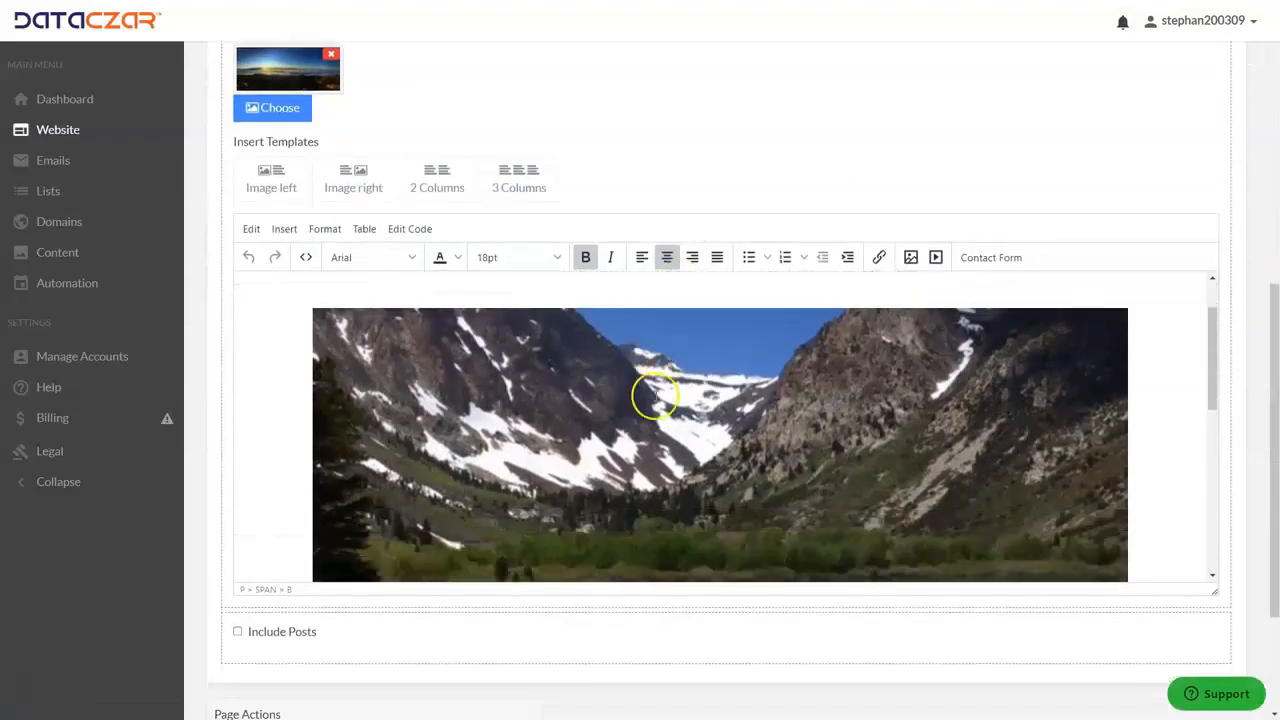
pyautogui.scroll(-1, 653, 393)
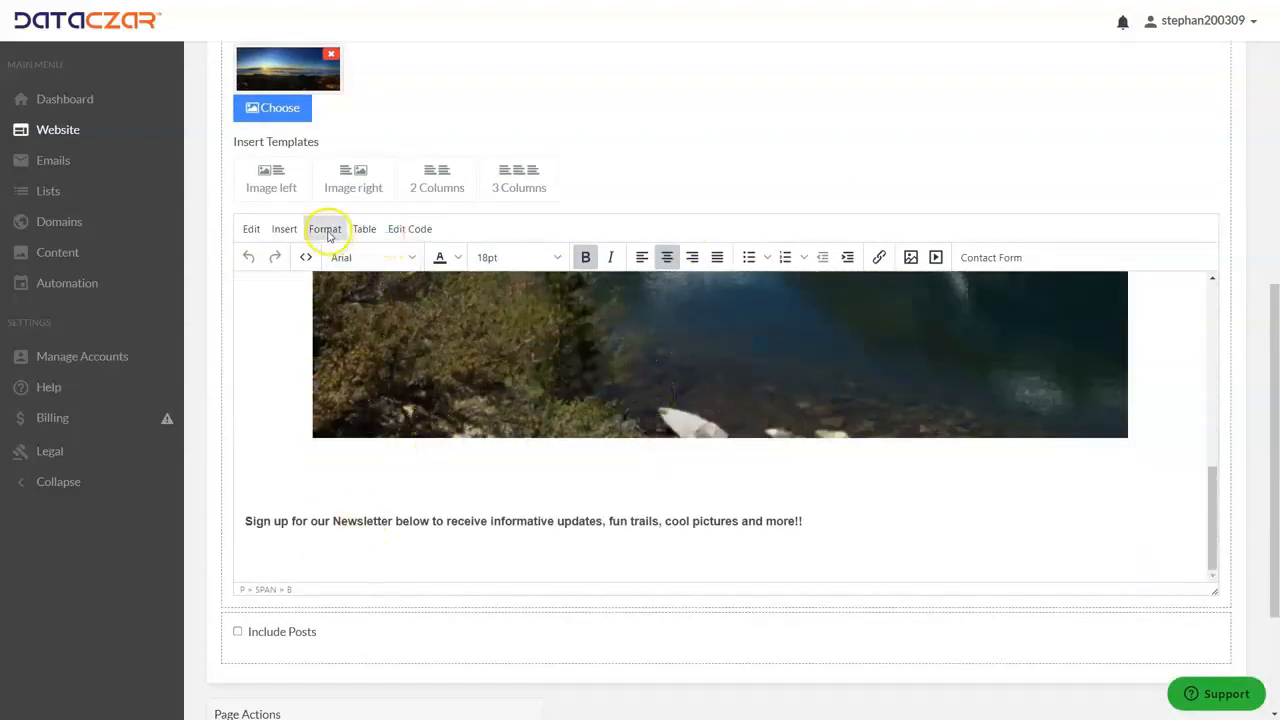
# - Paste the copied MP3 link on a new line after the last paragraph in the Home page's source code
pyautogui.click(406, 230)
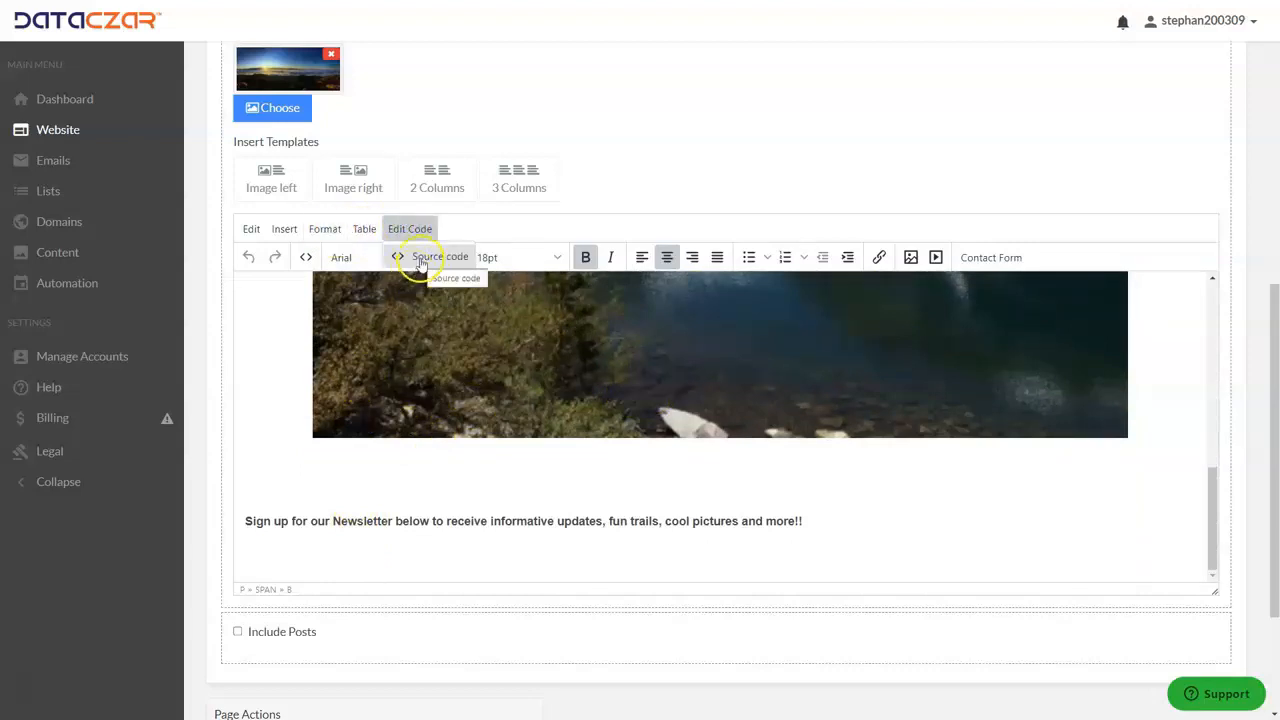
pyautogui.click(420, 258)
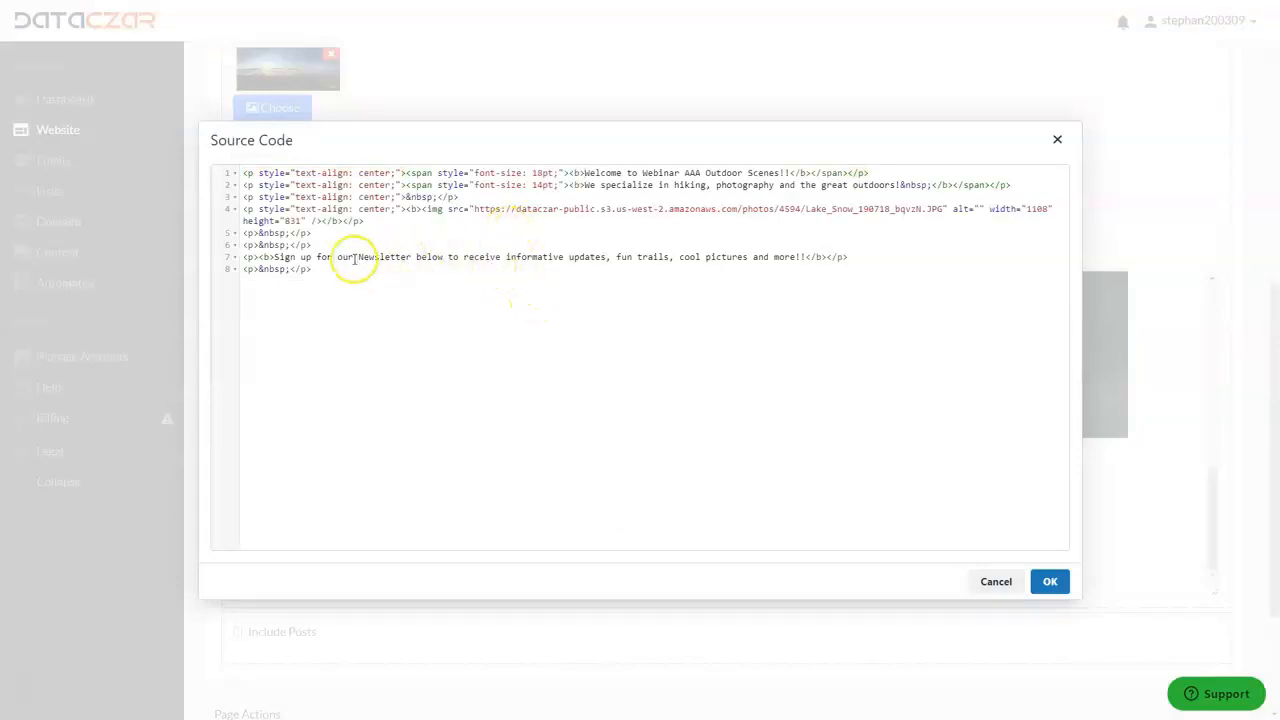
pyautogui.click(331, 272)
pyautogui.hotkey('ctrl', 'v')
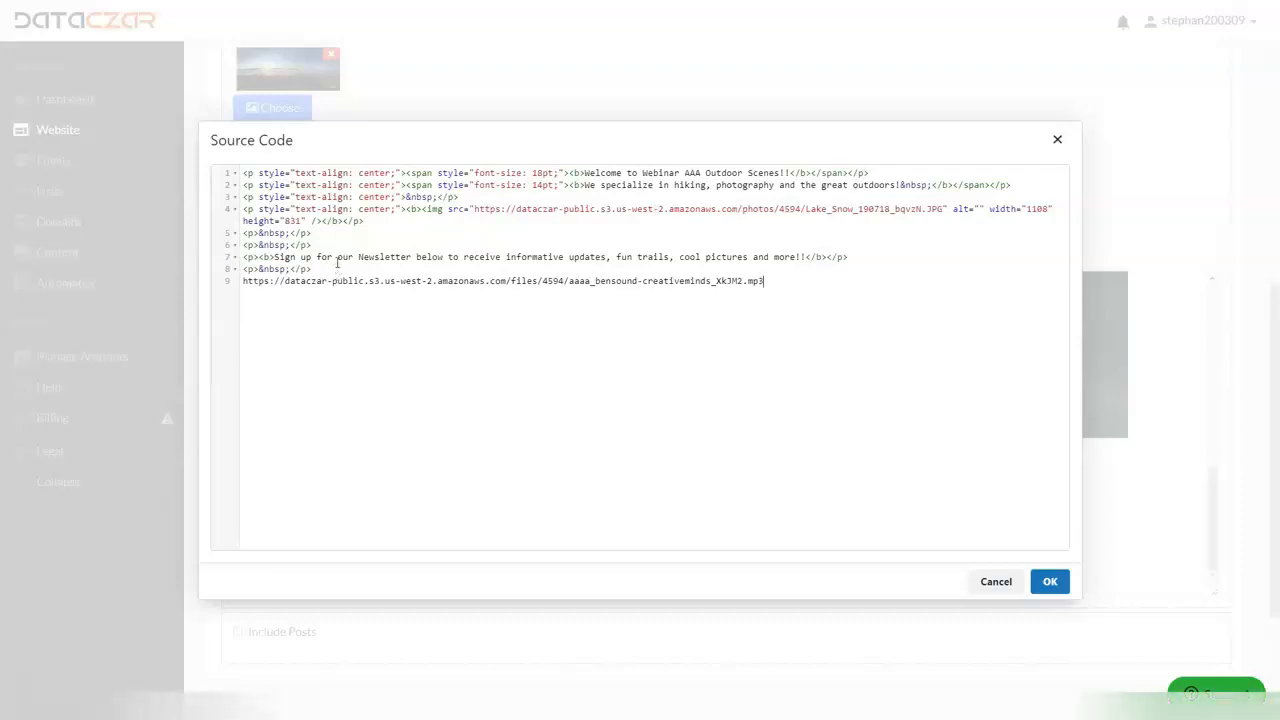
# - Open the Dataczar help site at help.dataczar.com in a new browser tab
pyautogui.press('F11')
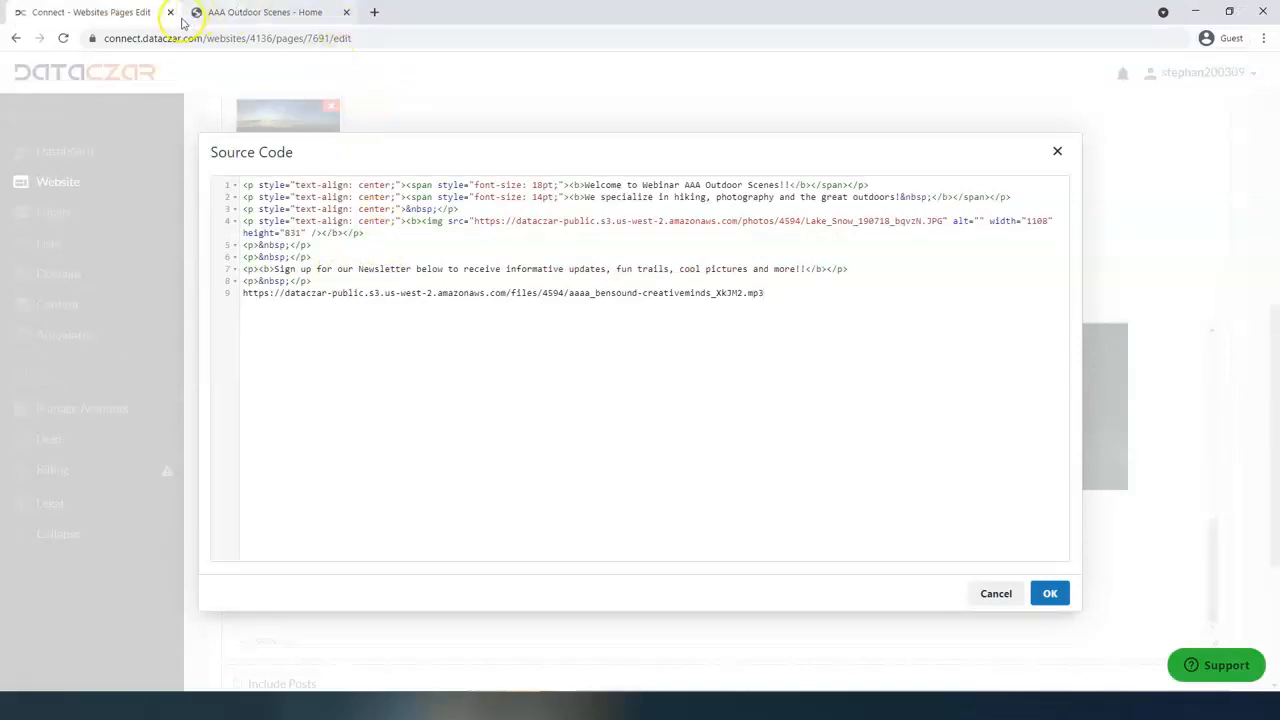
pyautogui.click(374, 12)
pyautogui.write('hel')
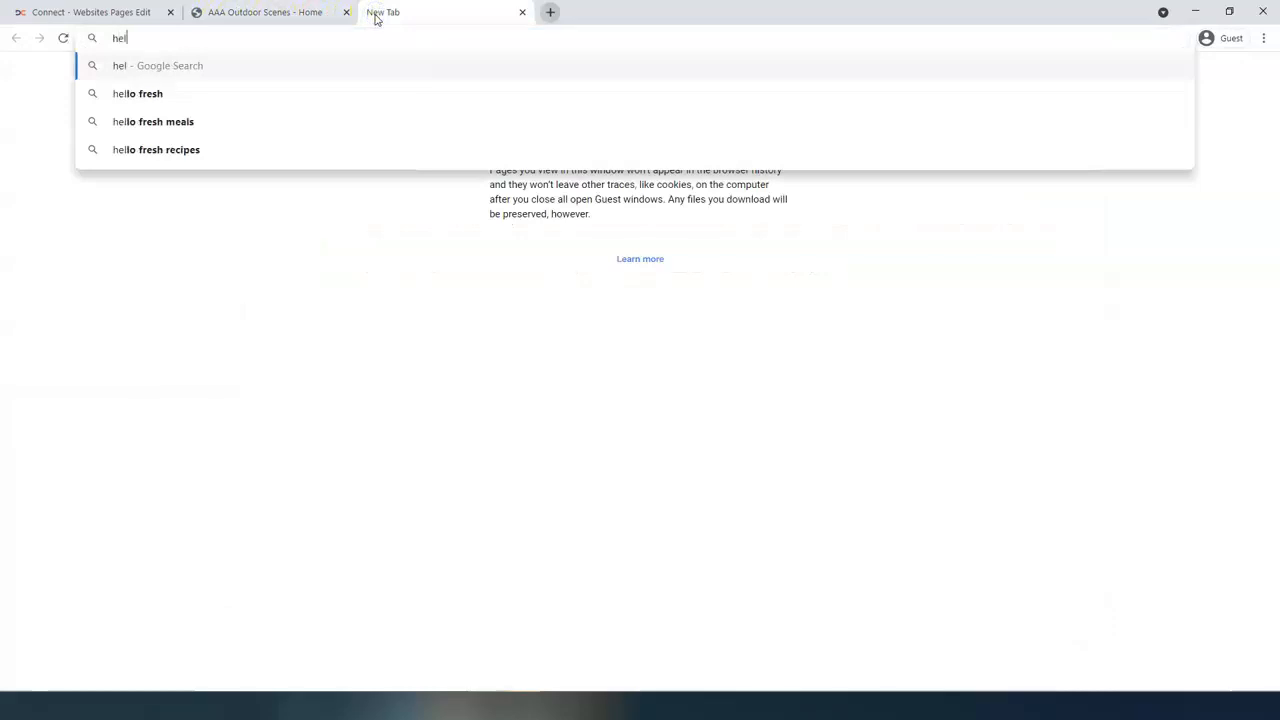
pyautogui.write('p.datac')
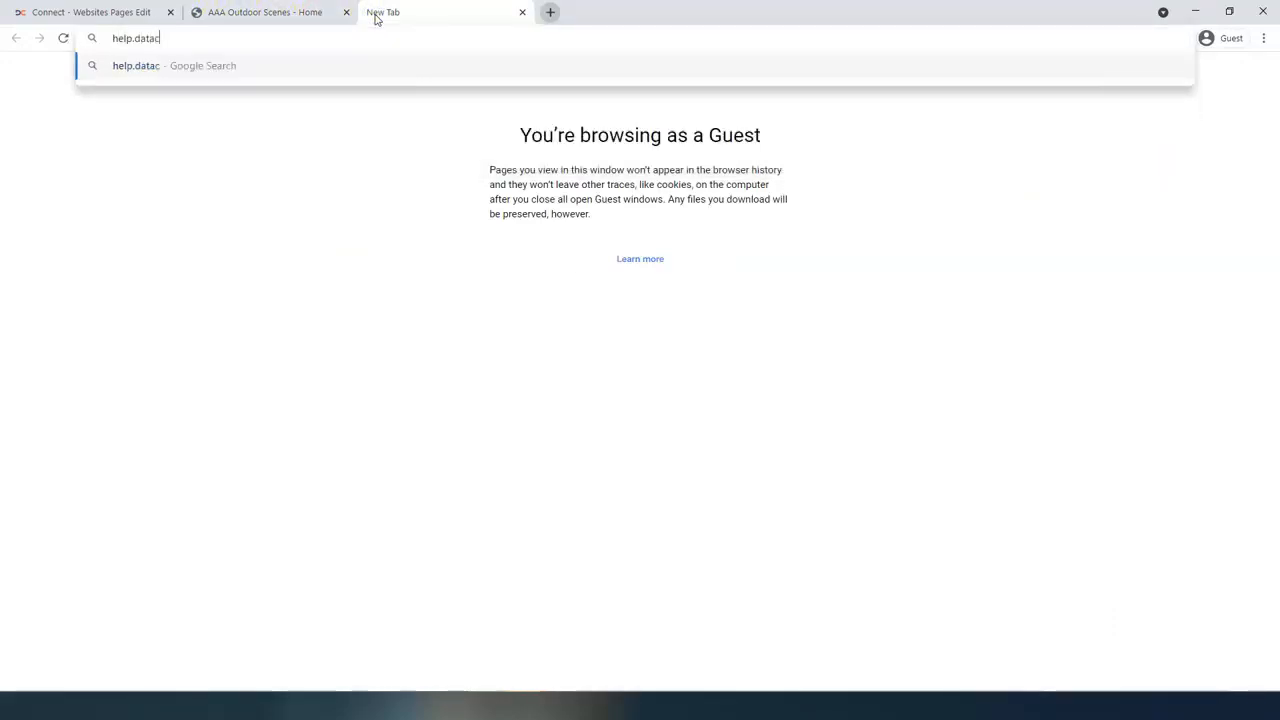
pyautogui.write('zar.com')
pyautogui.press('Return')
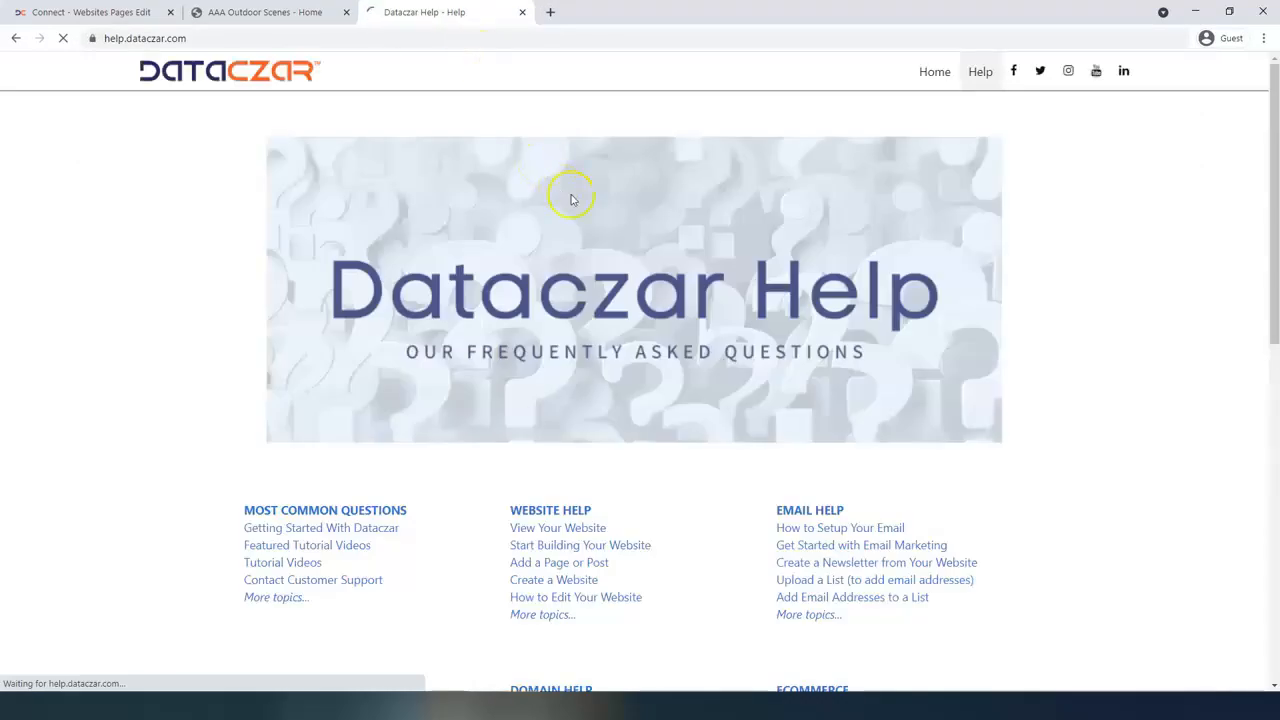
# - Open the "Add Music to Your Website" article from the full list of Website Help topics
pyautogui.scroll(-1, 554, 391)
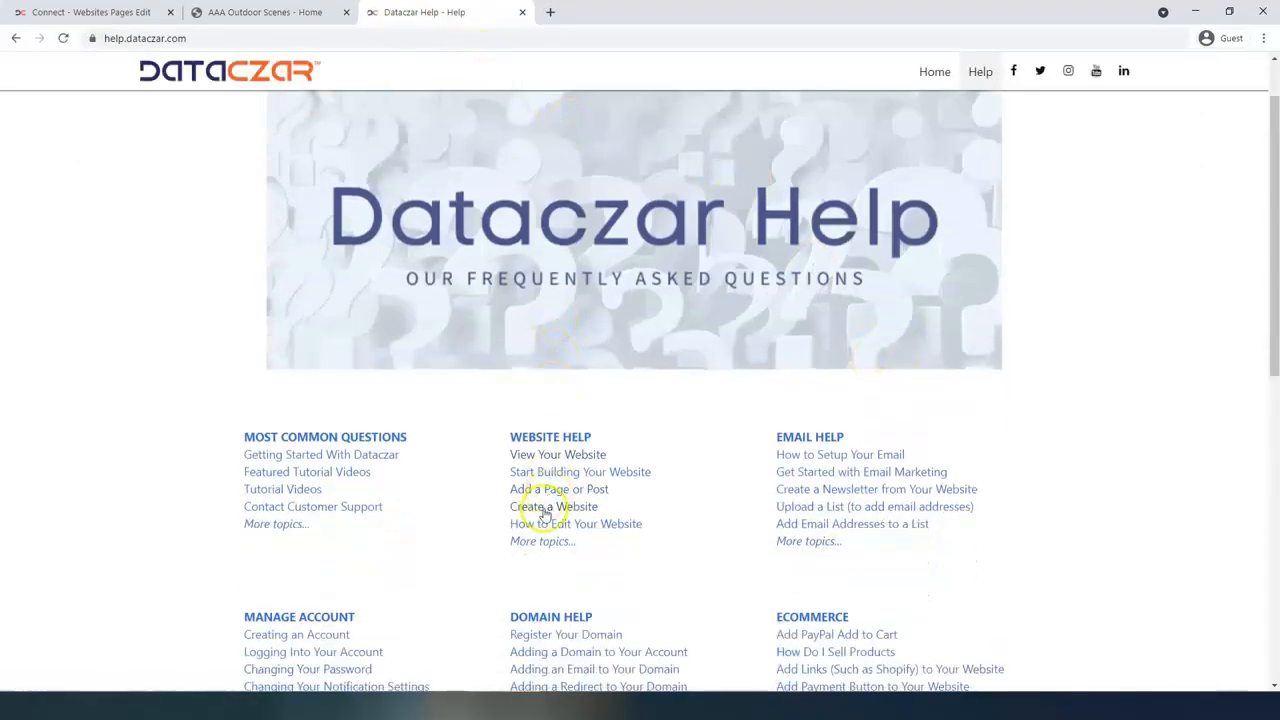
pyautogui.click(540, 541)
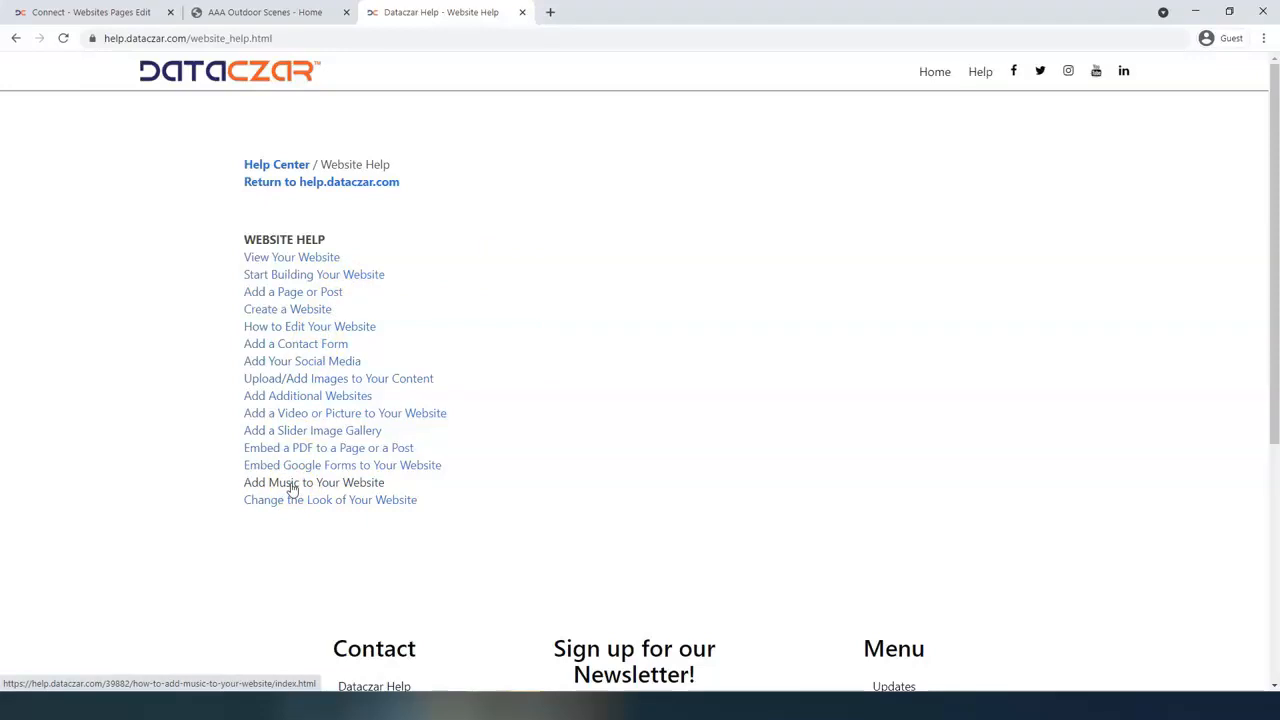
pyautogui.click(292, 487)
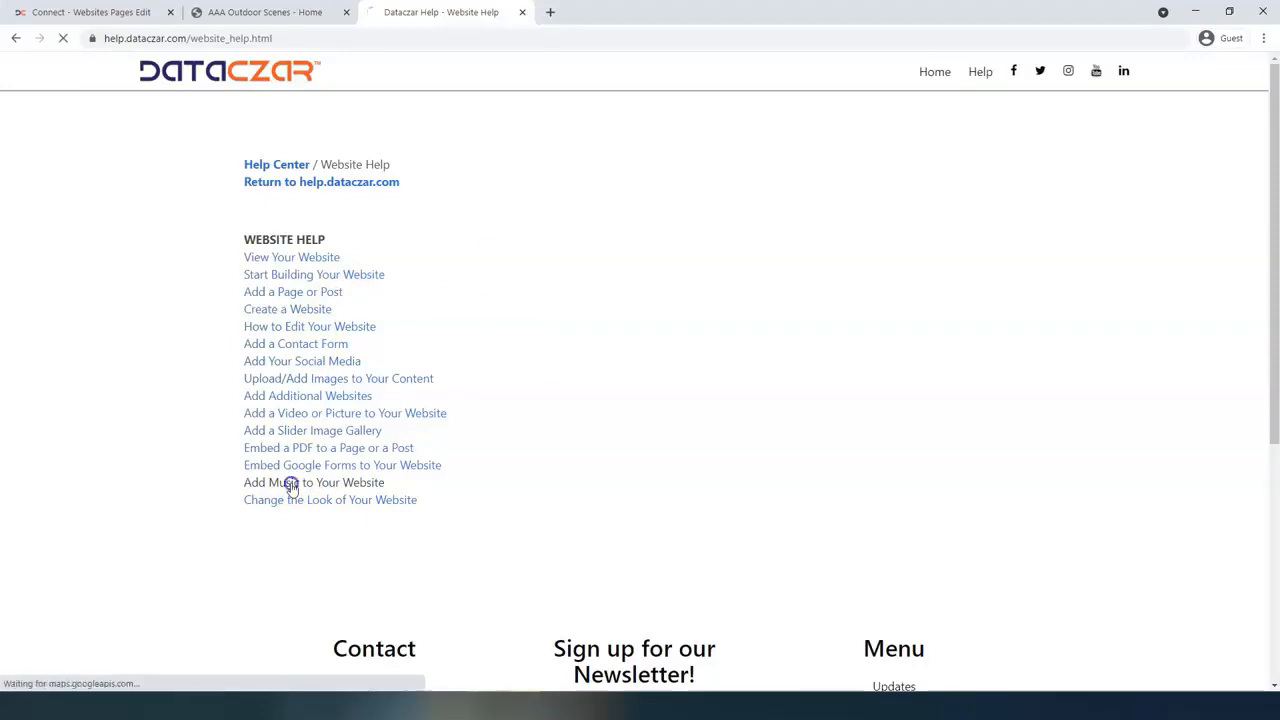
# - Copy the article's Autoplay Code and paste it on a new line below the MP3 link in the Home page's source code
pyautogui.scroll(-4, 565, 317)
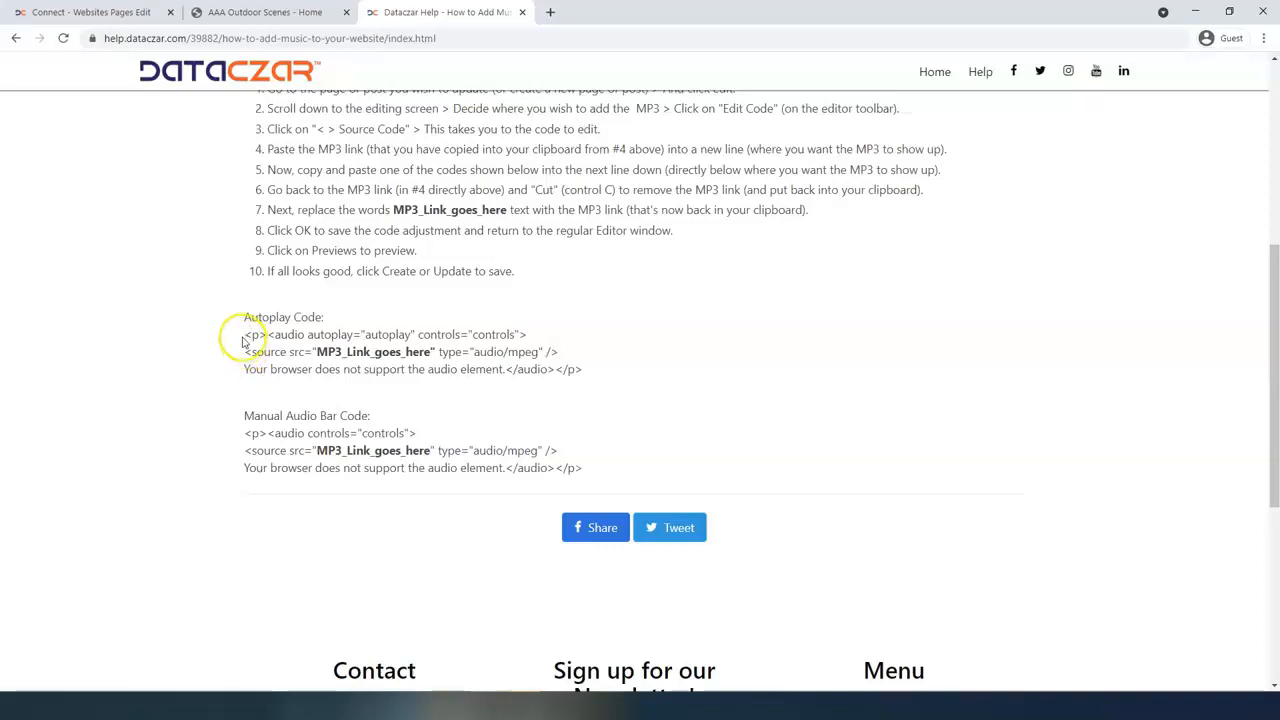
pyautogui.moveTo(256, 335); pyautogui.dragTo(648, 372)
pyautogui.hotkey('ctrl', 'c')
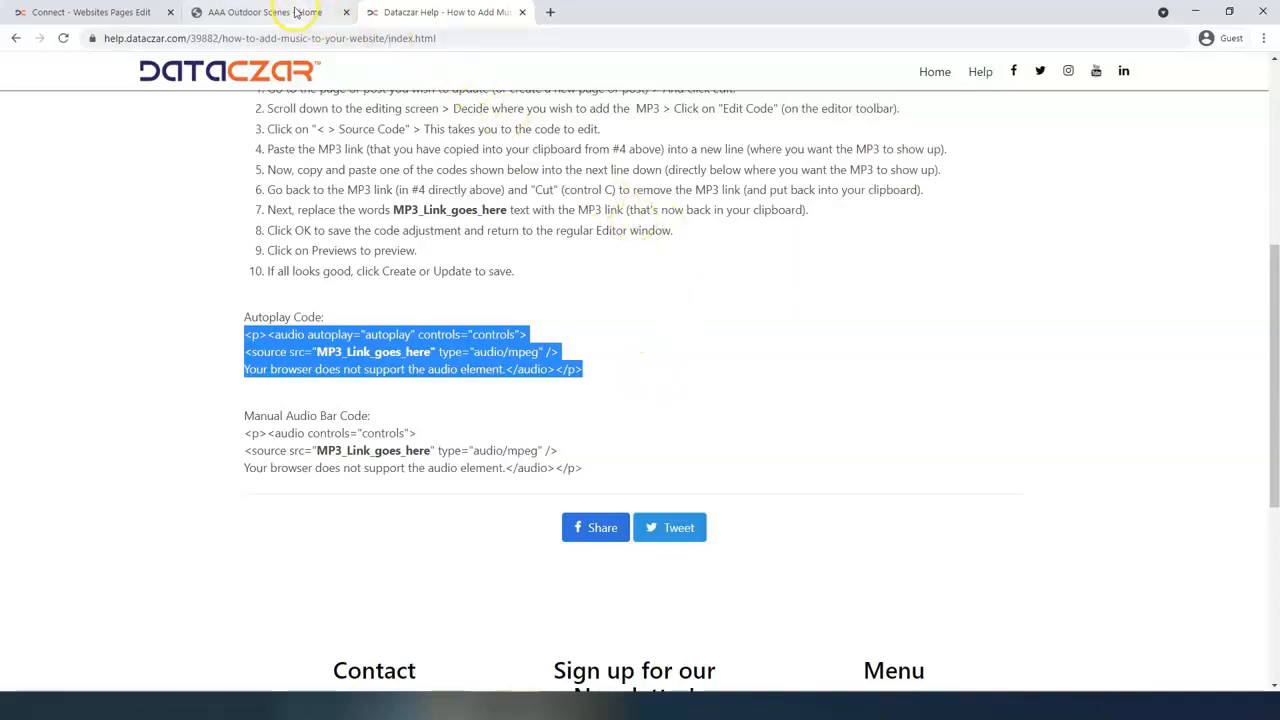
pyautogui.click(128, 12)
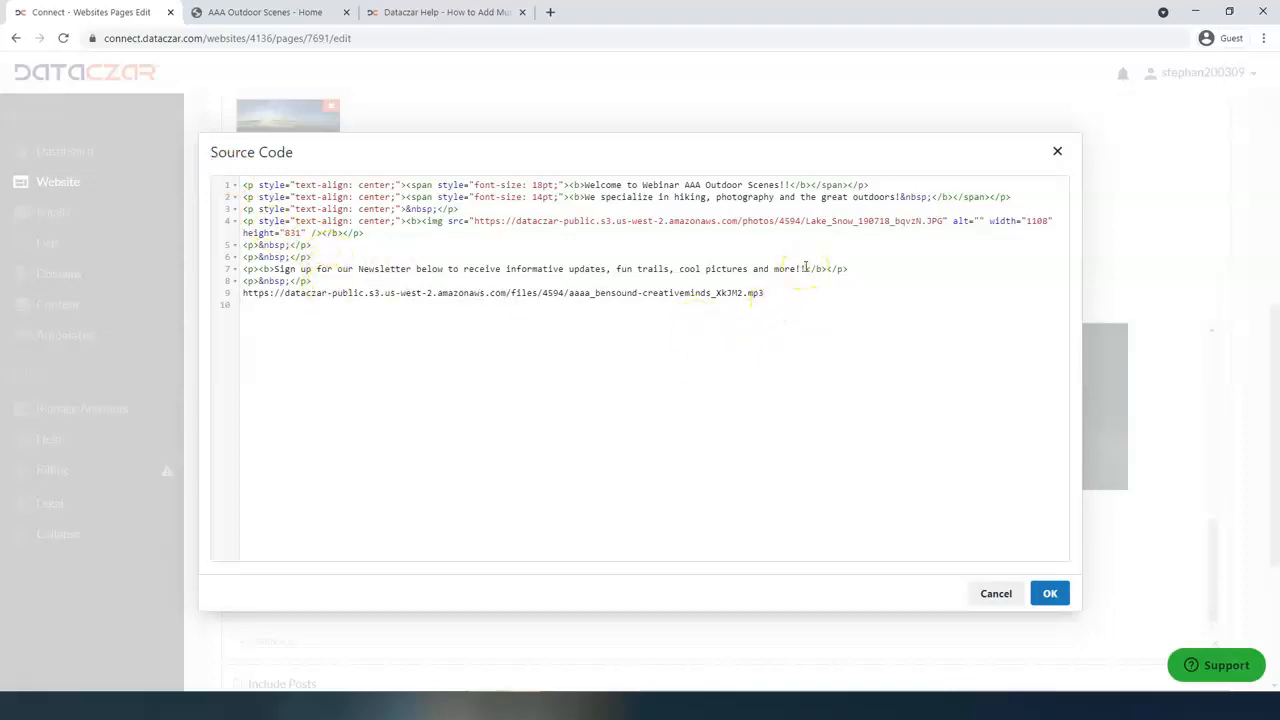
pyautogui.hotkey('ctrl', 'v')
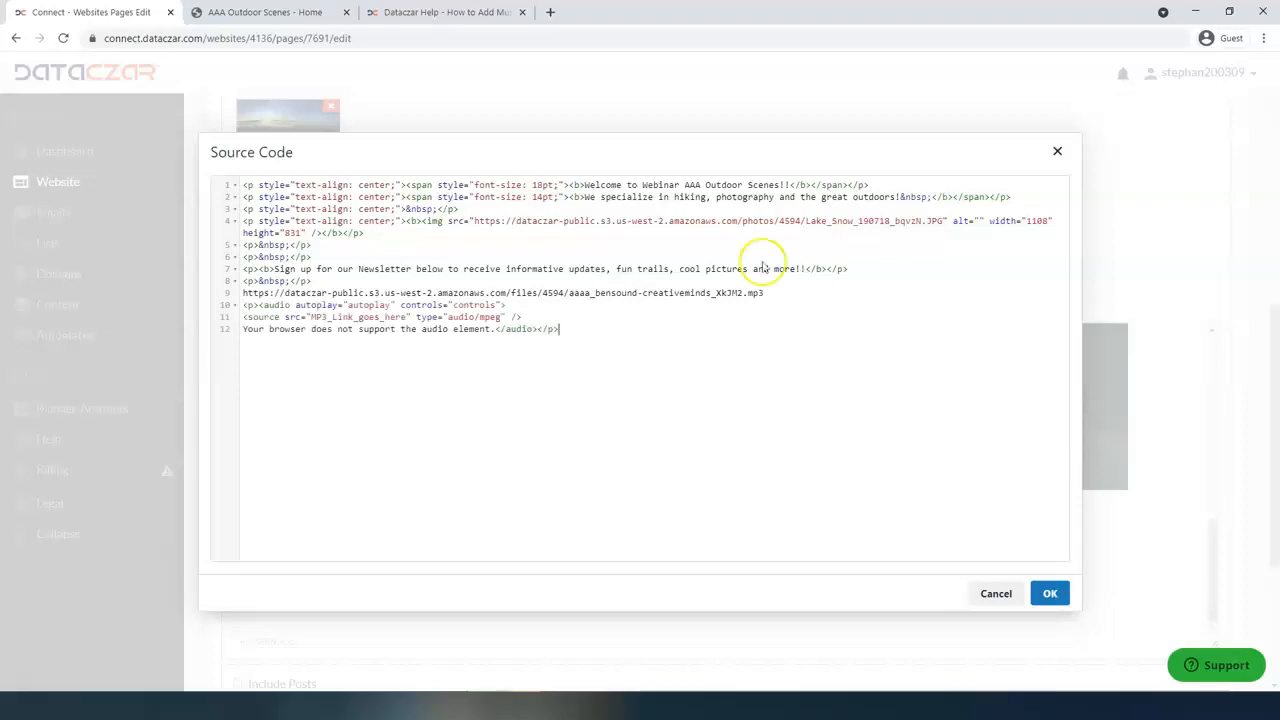
# - Replace the MP3_Link_goes_here placeholder in the autoplay code with the MP3 link cut from the line above the code
pyautogui.click(309, 316)
pyautogui.moveTo(311, 316); pyautogui.dragTo(407, 317)
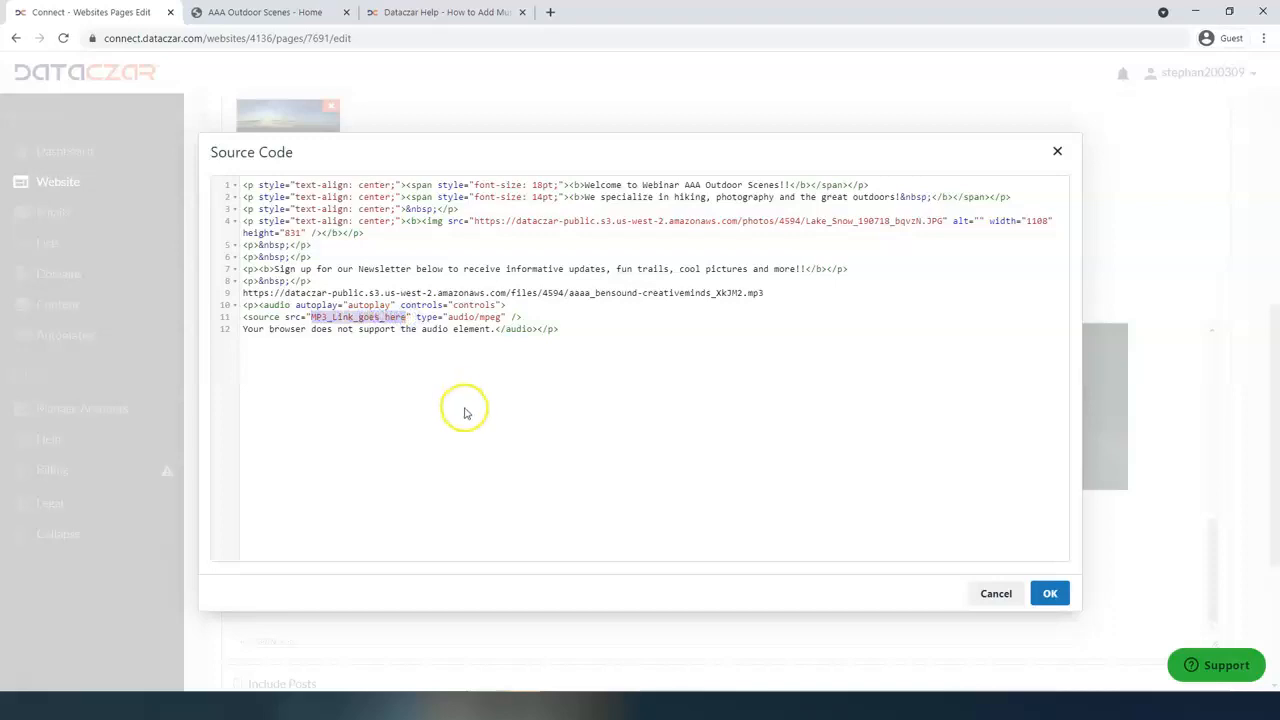
pyautogui.press('Delete')
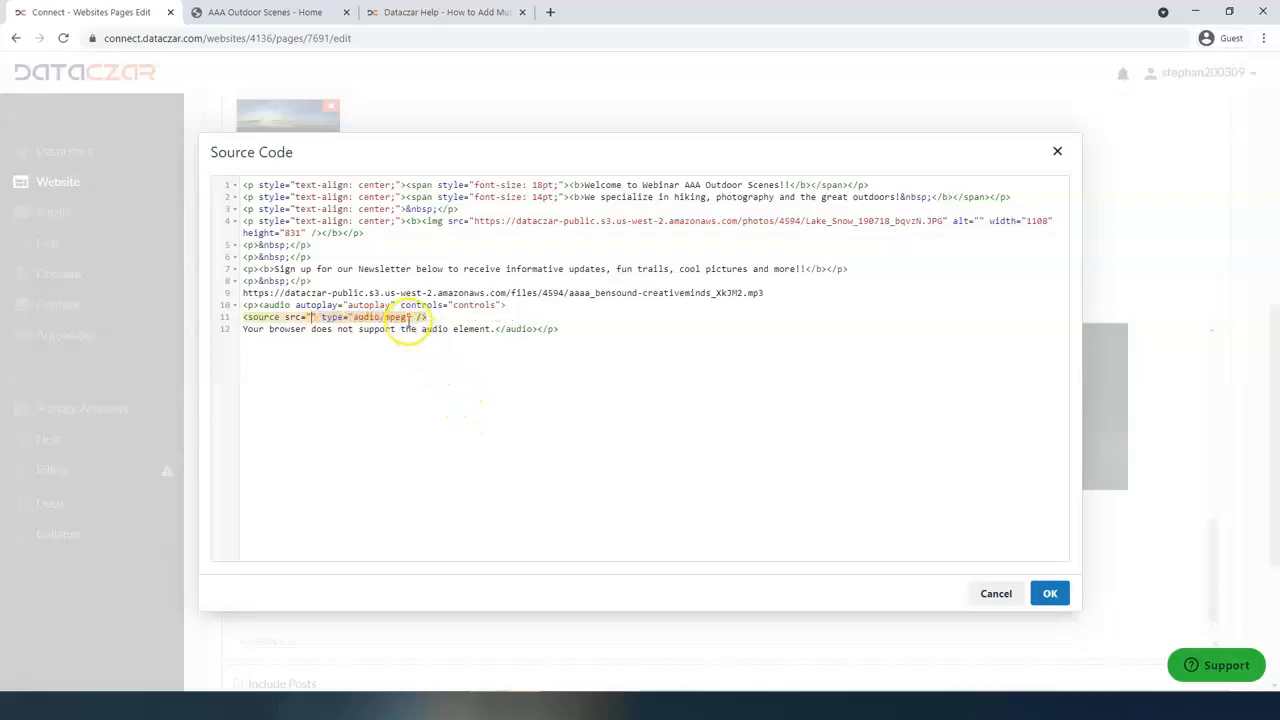
pyautogui.moveTo(767, 293); pyautogui.dragTo(237, 293)
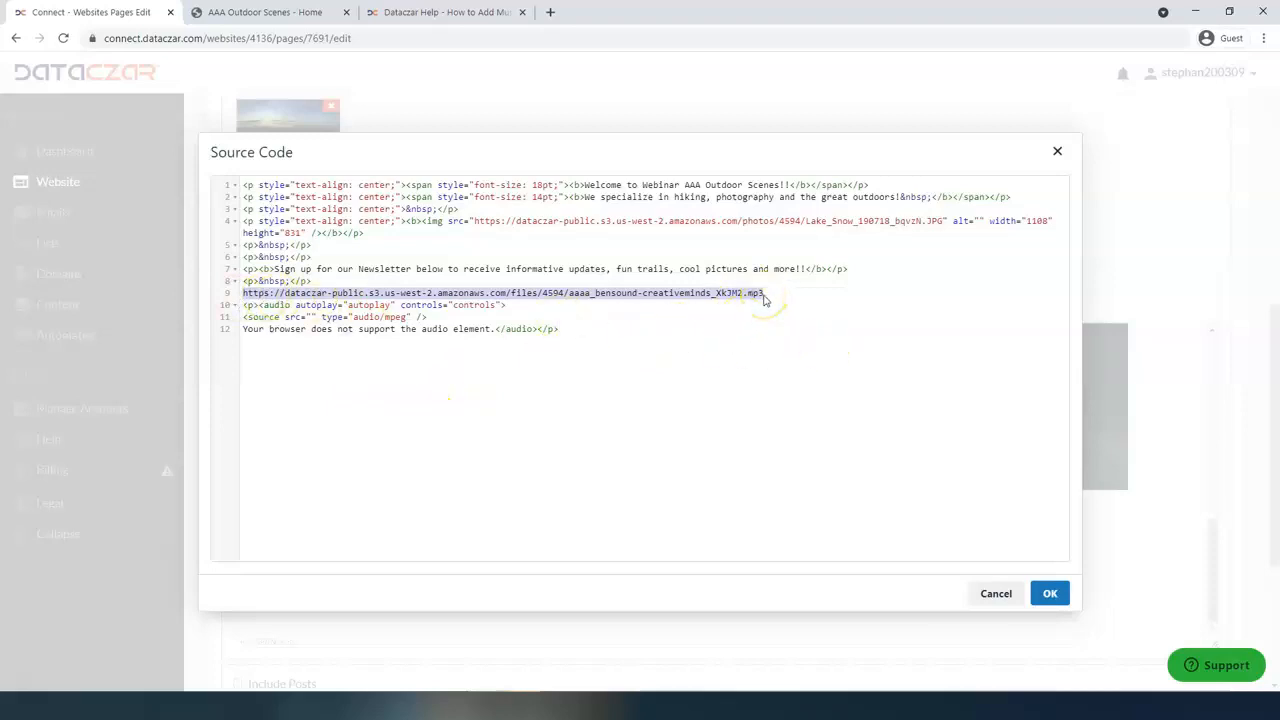
pyautogui.hotkey('ctrl', 'x')
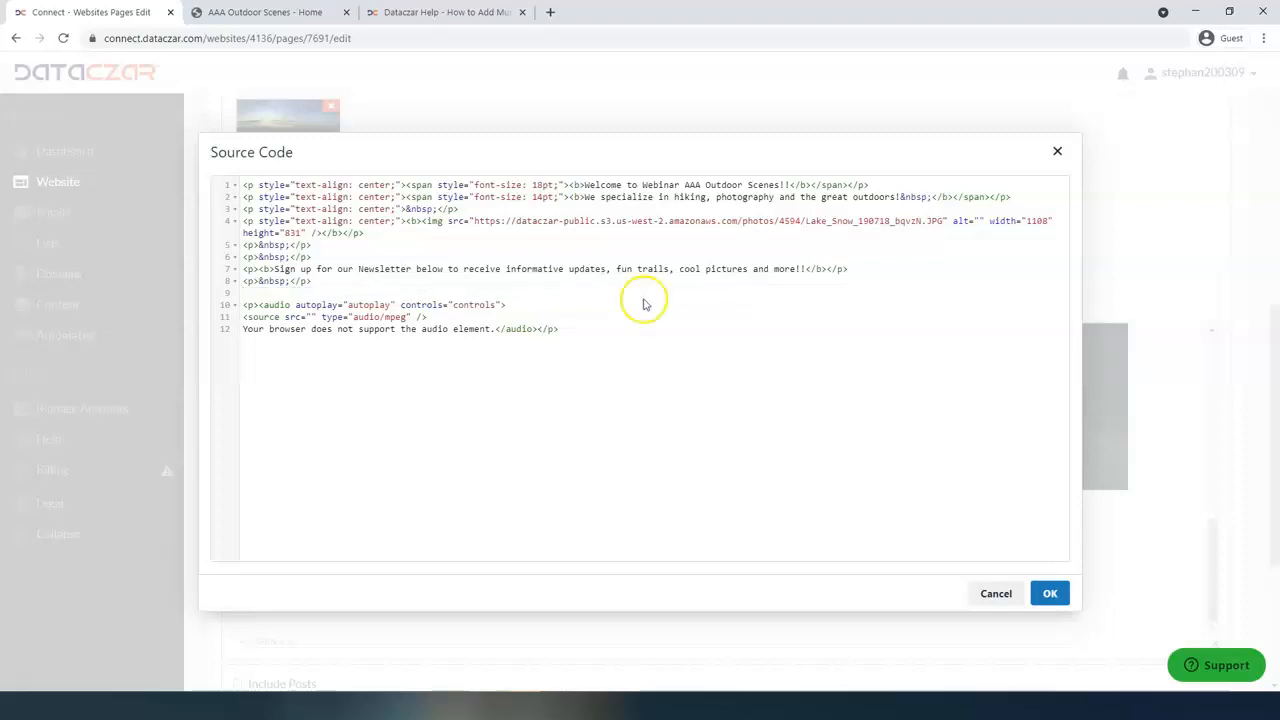
pyautogui.click(310, 316)
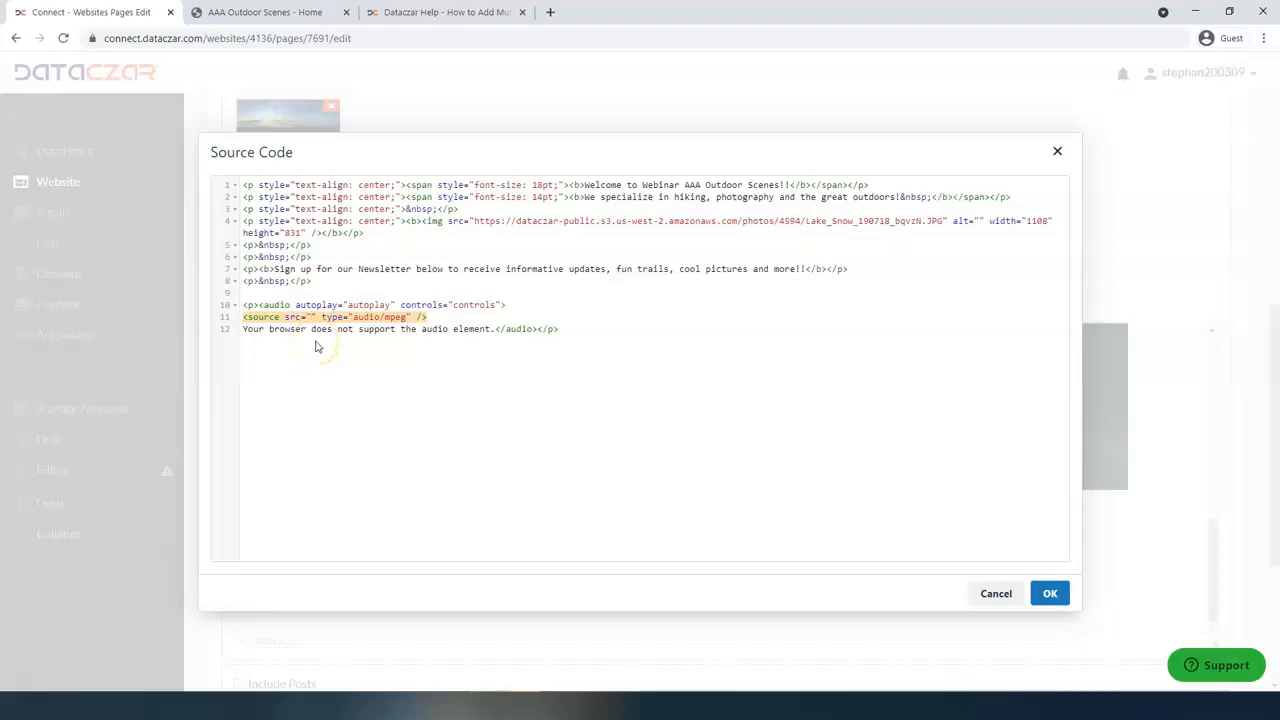
pyautogui.hotkey('ctrl', 'v')
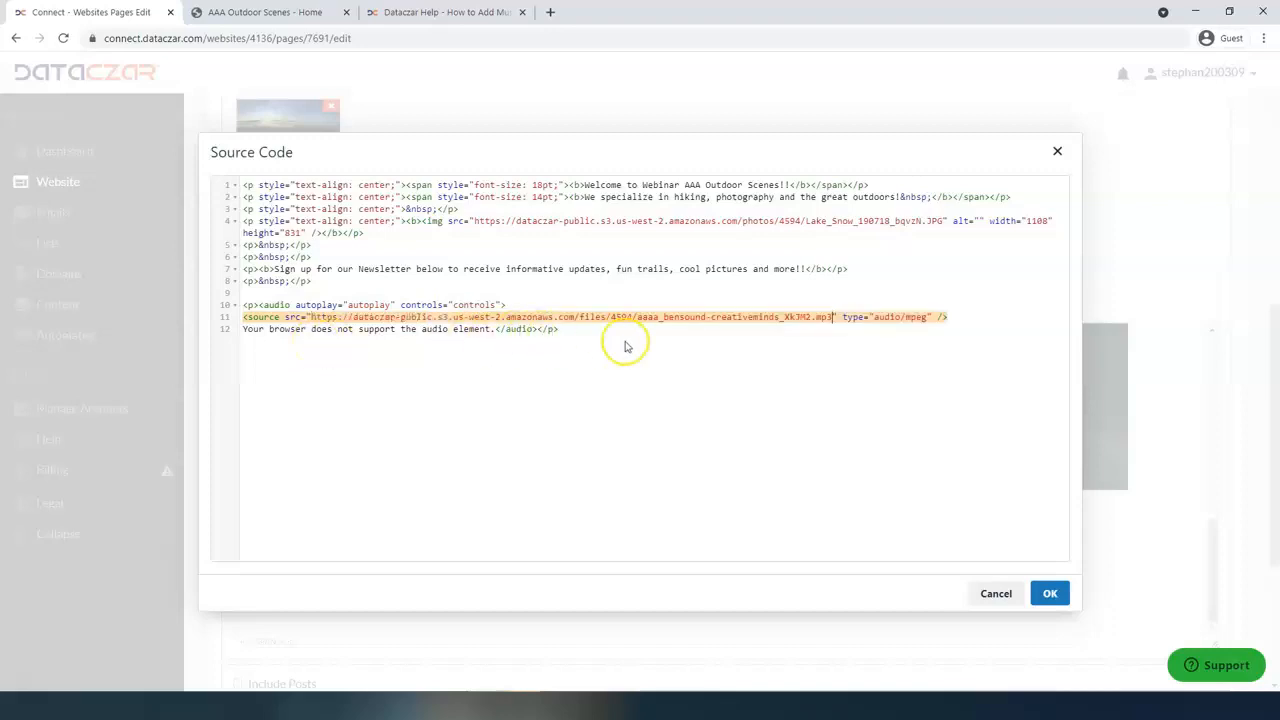
pyautogui.click(566, 337)
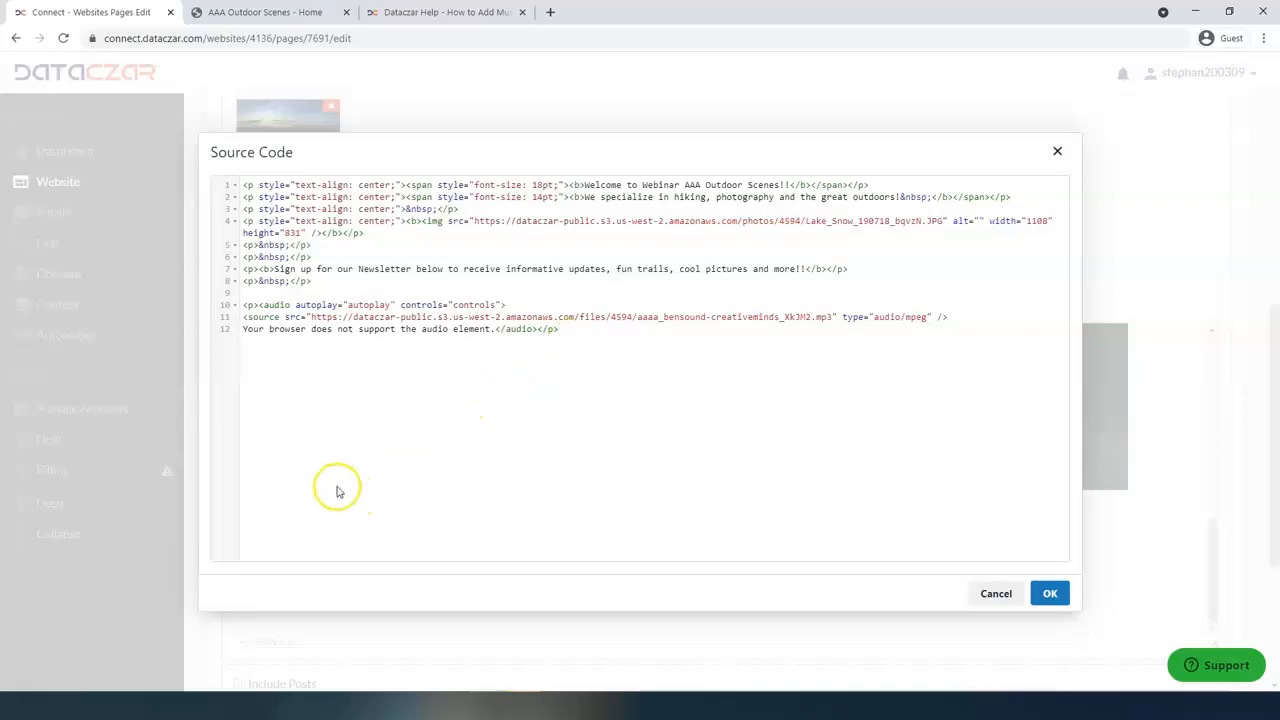
# - Apply the source code changes and update the Home page
pyautogui.click(1049, 594)
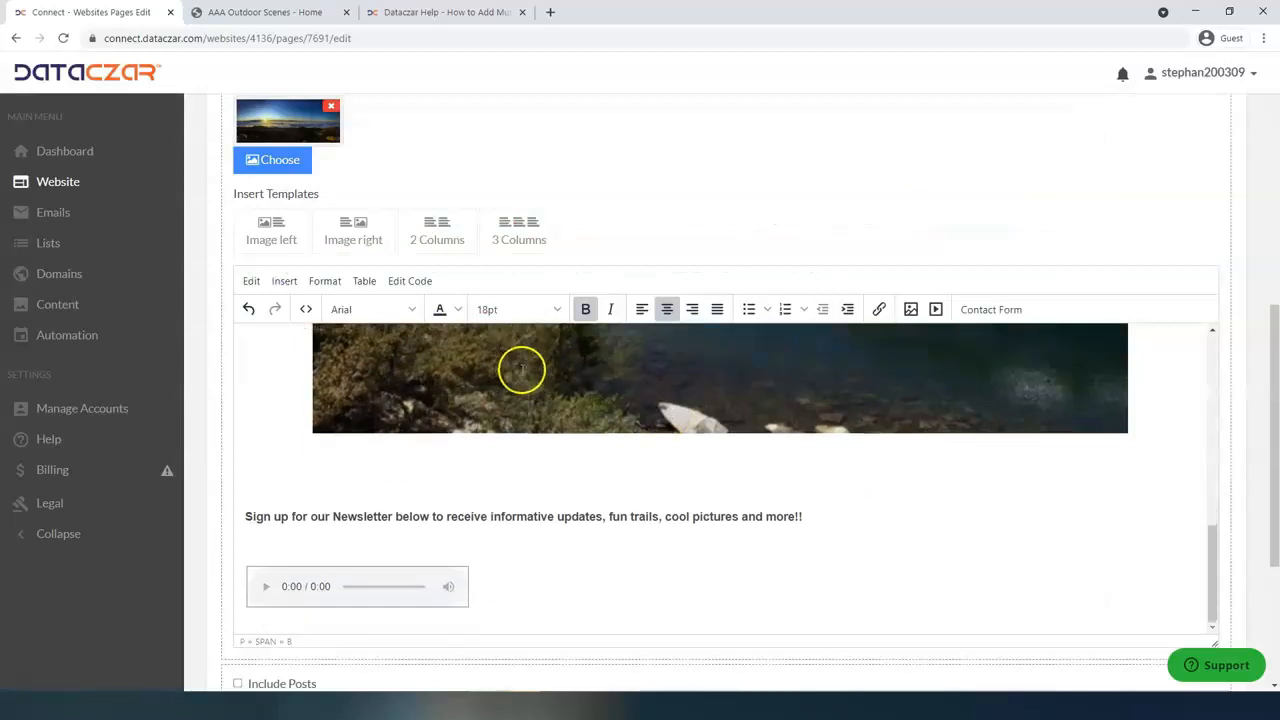
pyautogui.scroll(-2, 330, 512)
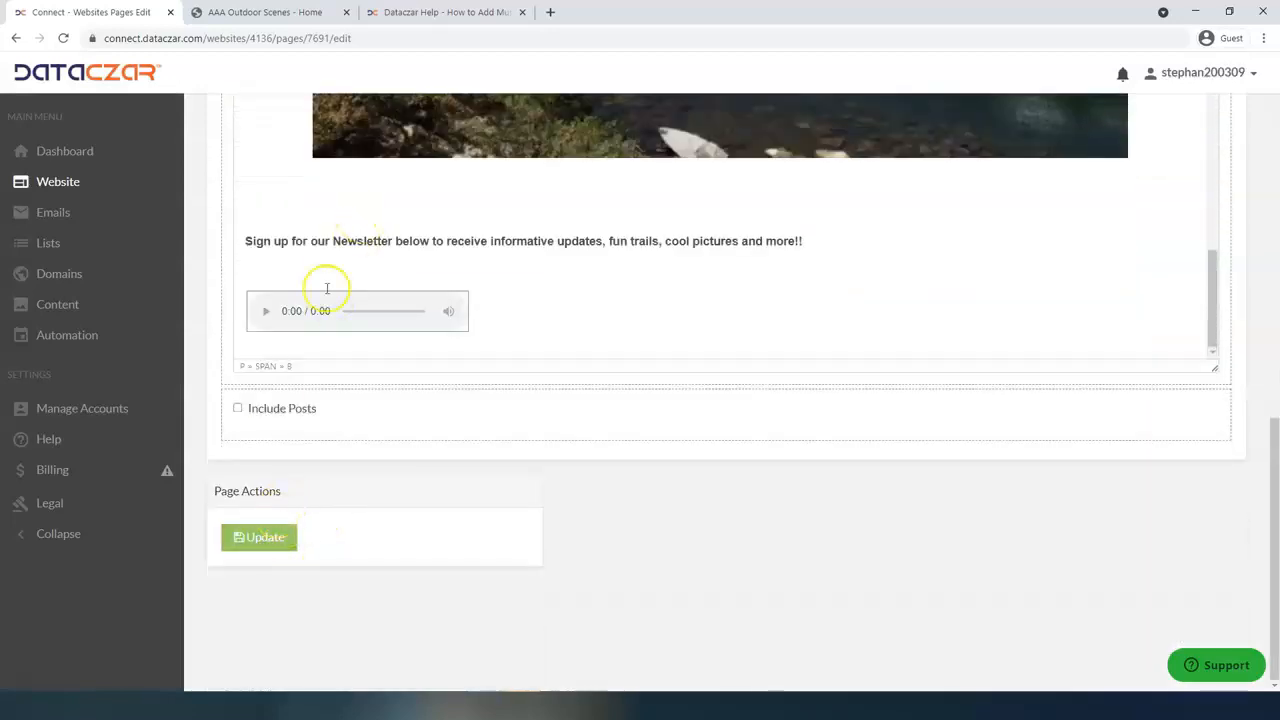
pyautogui.click(263, 540)
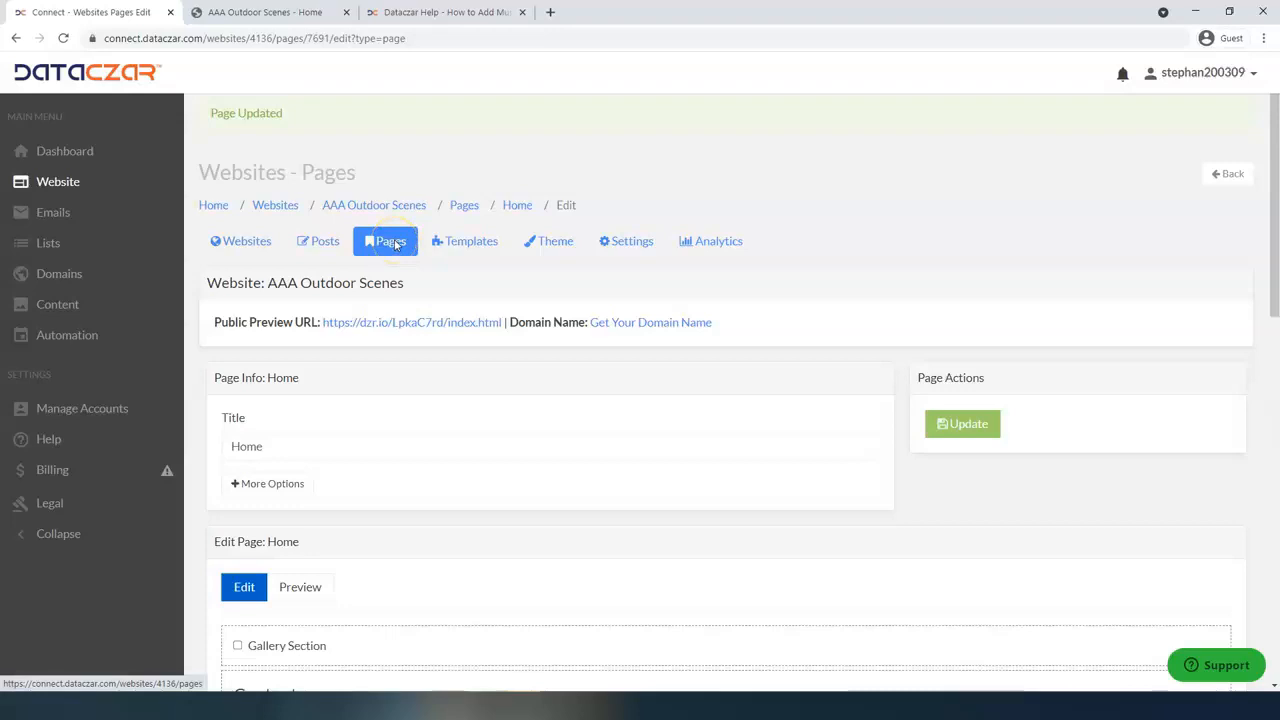
# - Copy the link of aaaa_bensound-creativeminds_XkJM2.mp3 from the files in the content library
pyautogui.scroll(-7, 437, 283)
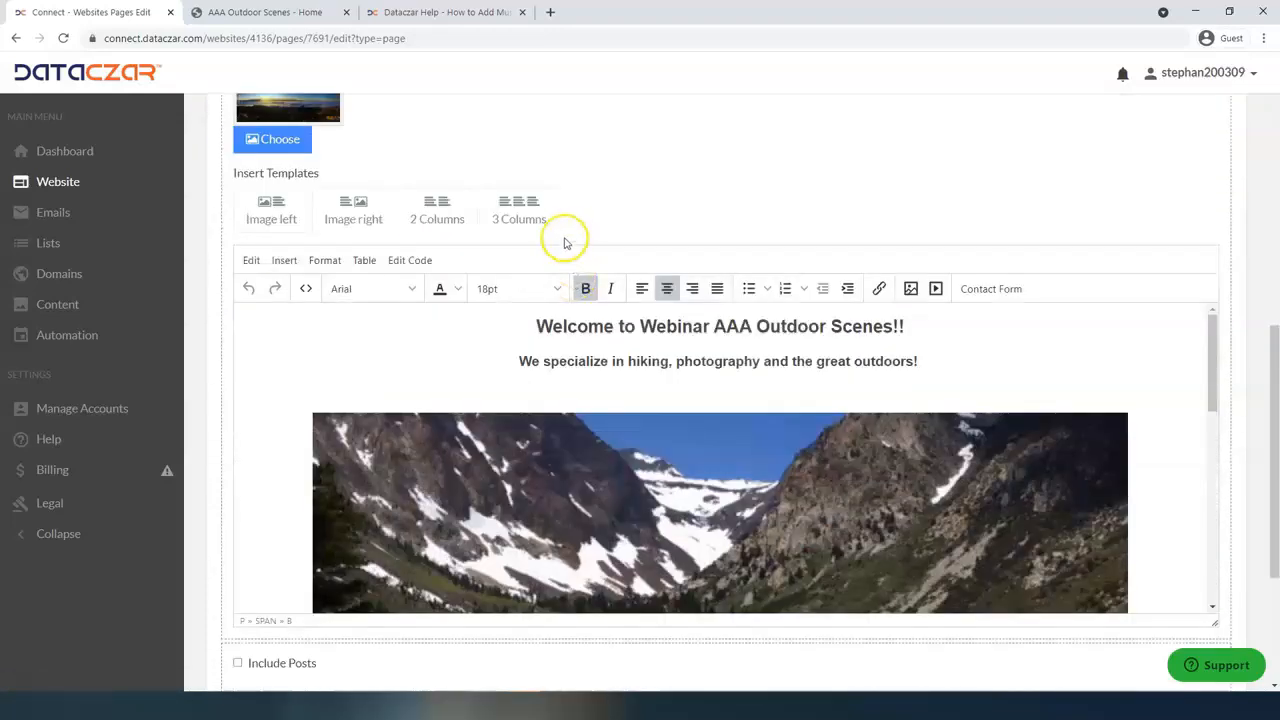
pyautogui.scroll(2, 430, 235)
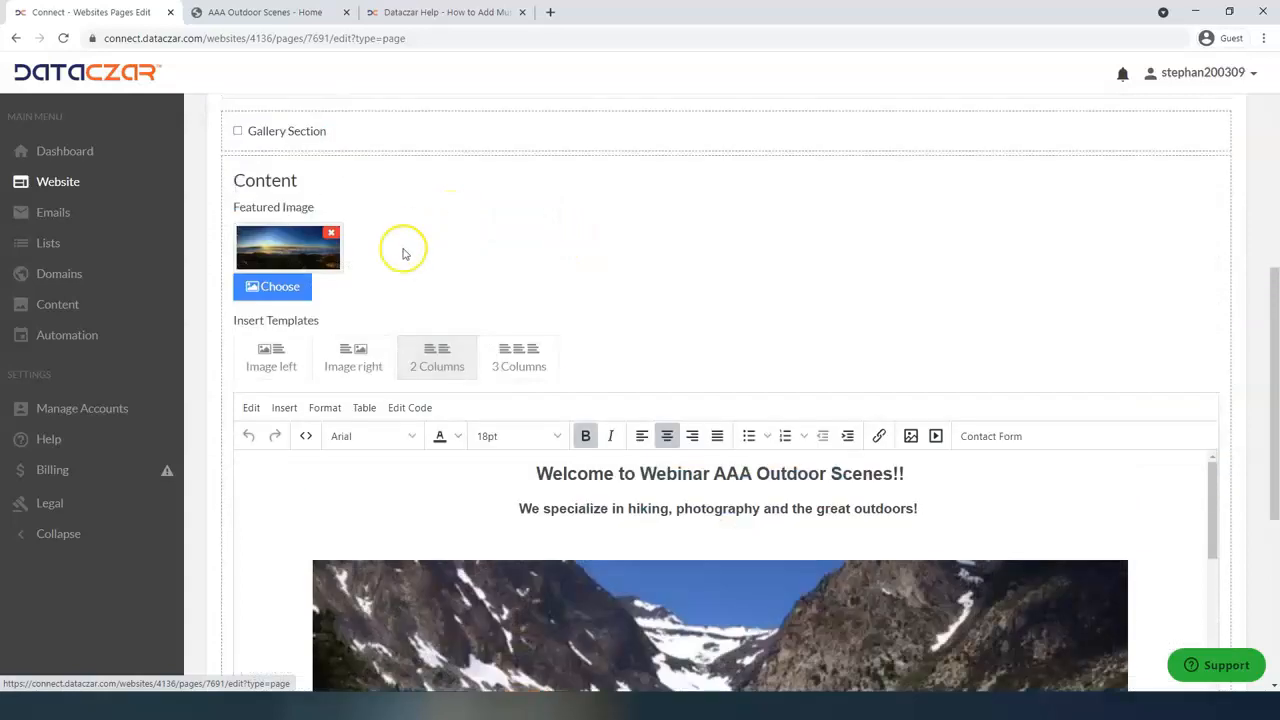
pyautogui.click(58, 311)
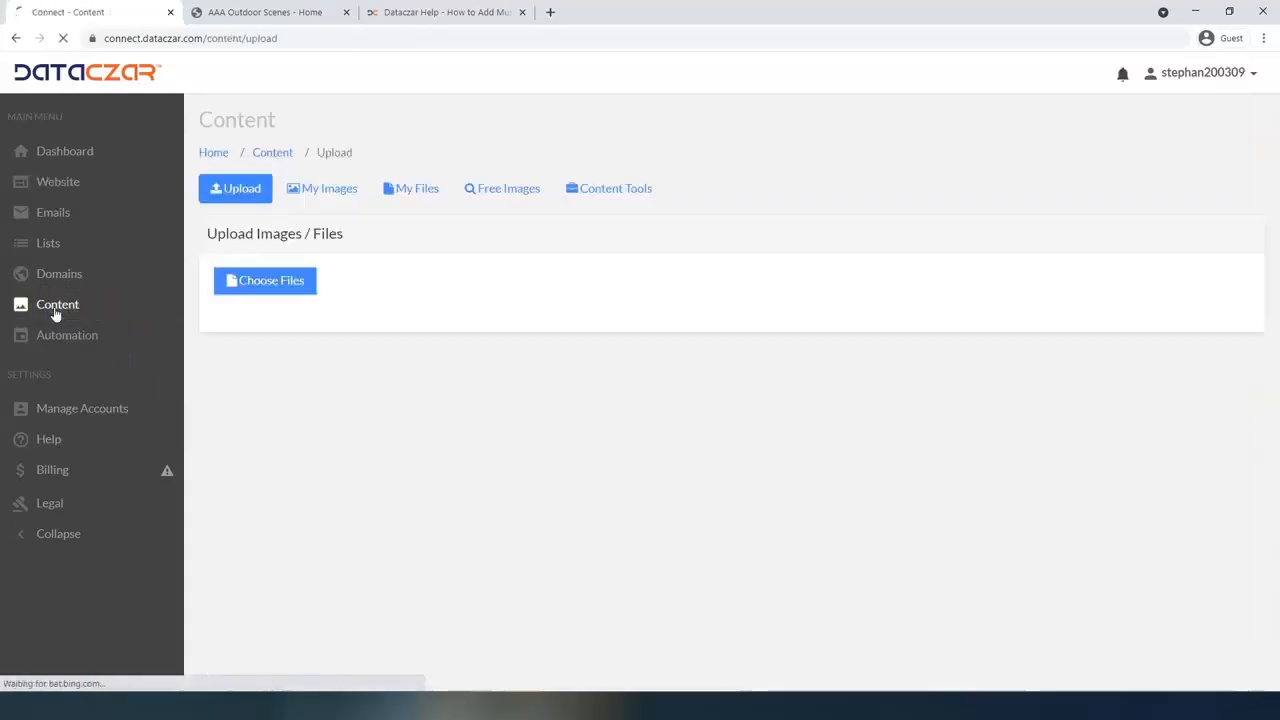
pyautogui.click(403, 192)
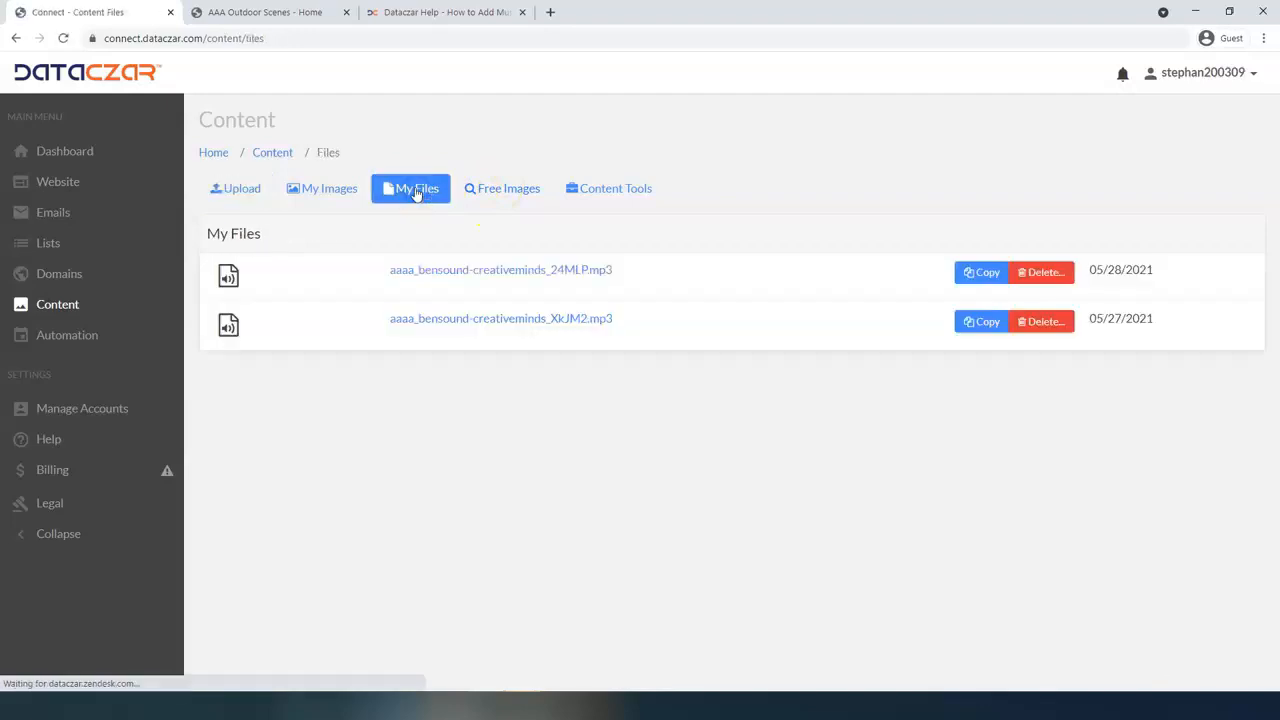
pyautogui.click(976, 320)
pyautogui.click(760, 121)
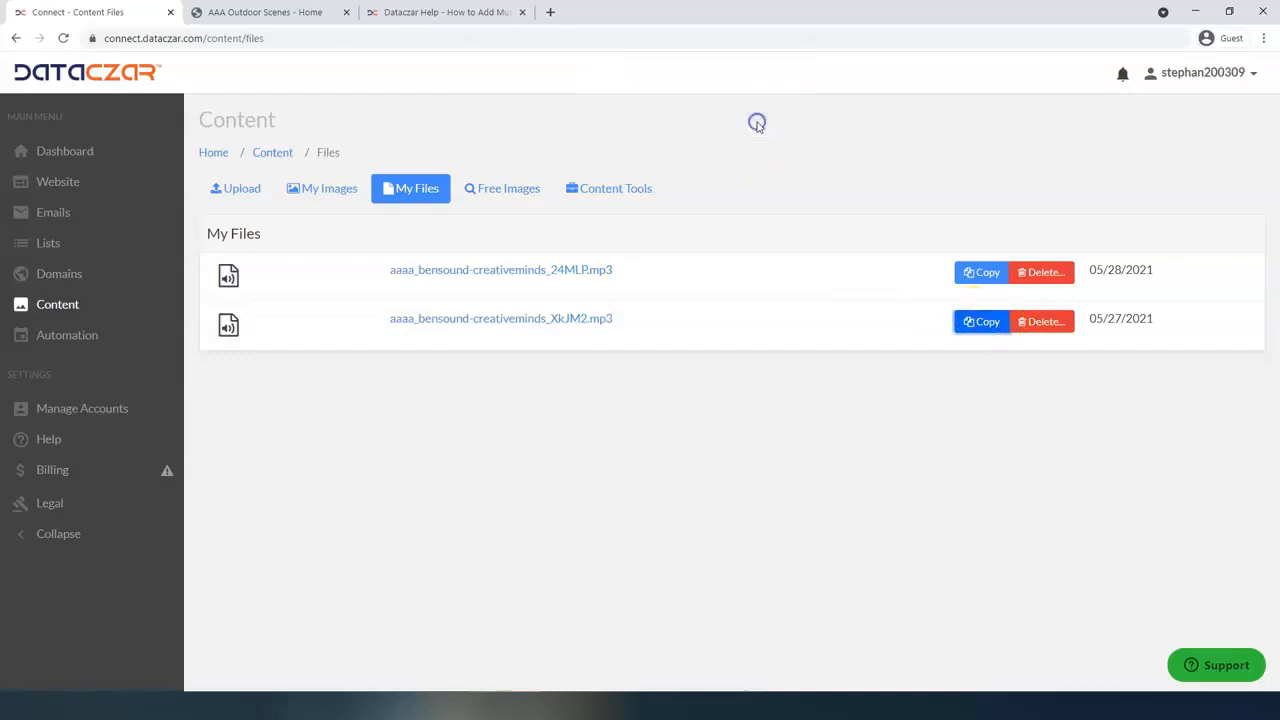
pyautogui.click(988, 322)
pyautogui.click(778, 122)
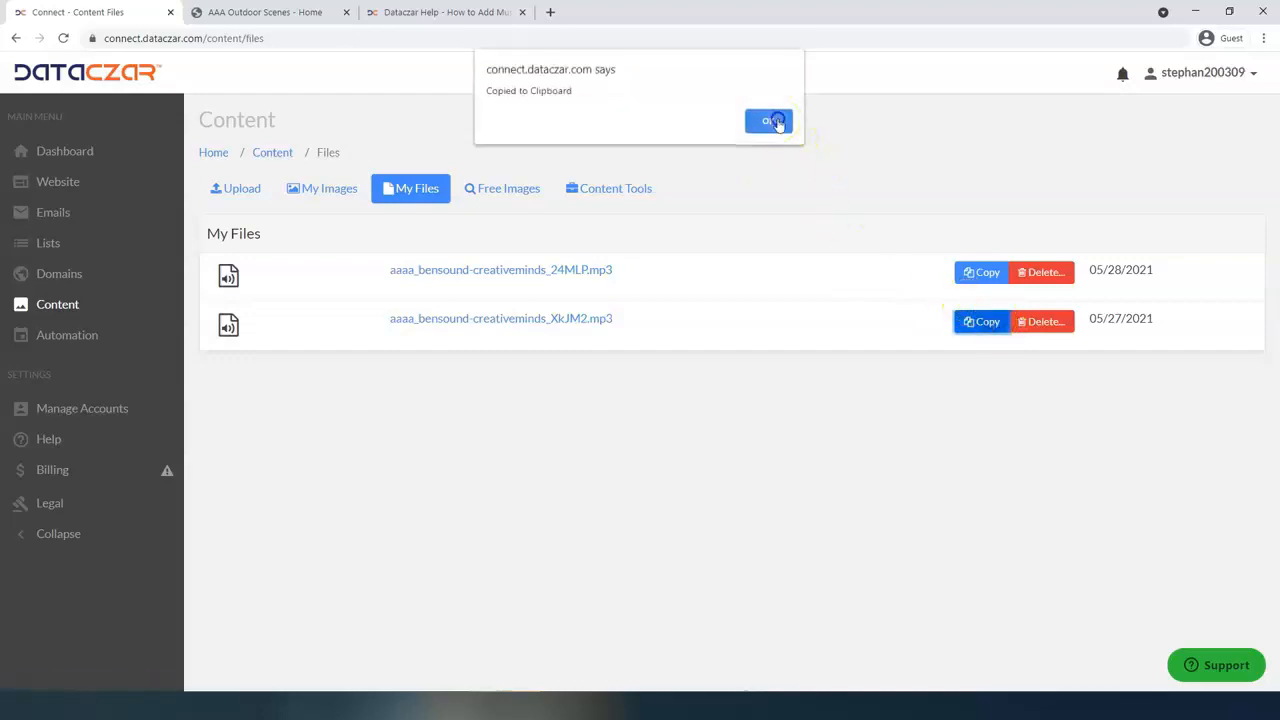
# - Open the Home page of AAA Outdoor Scenes for editing and go to its content editor
pyautogui.click(50, 180)
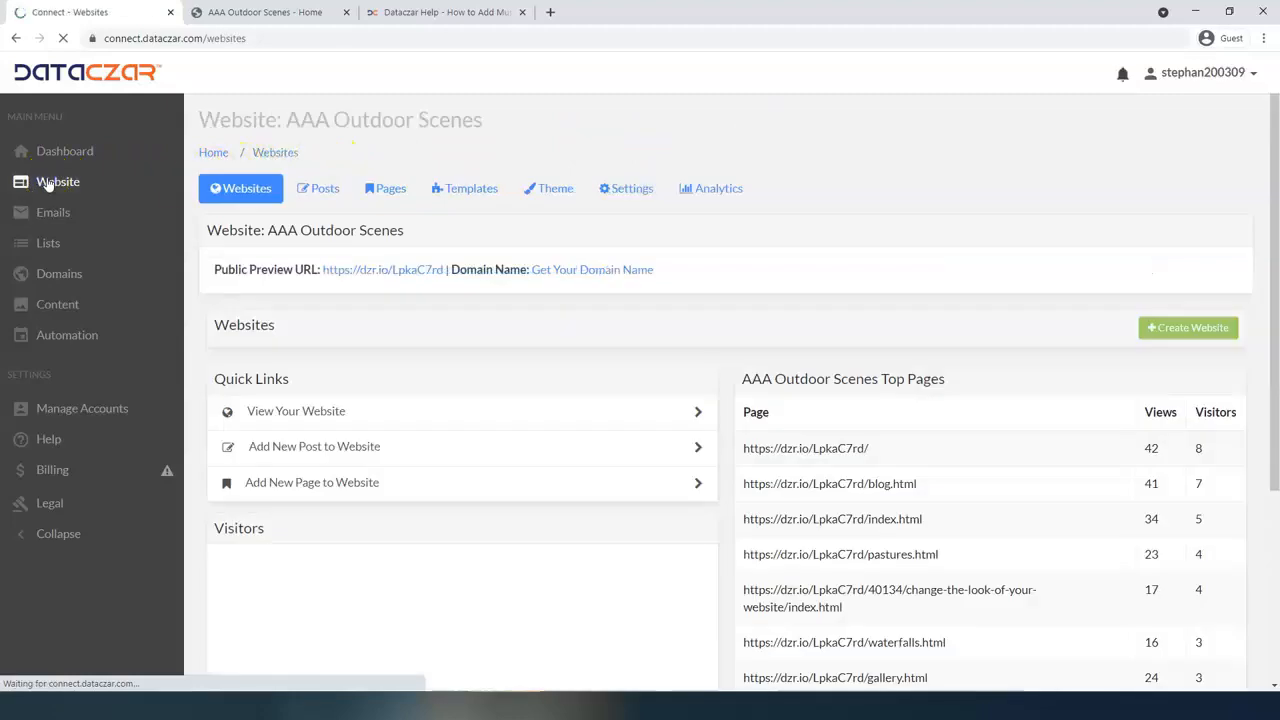
pyautogui.click(386, 188)
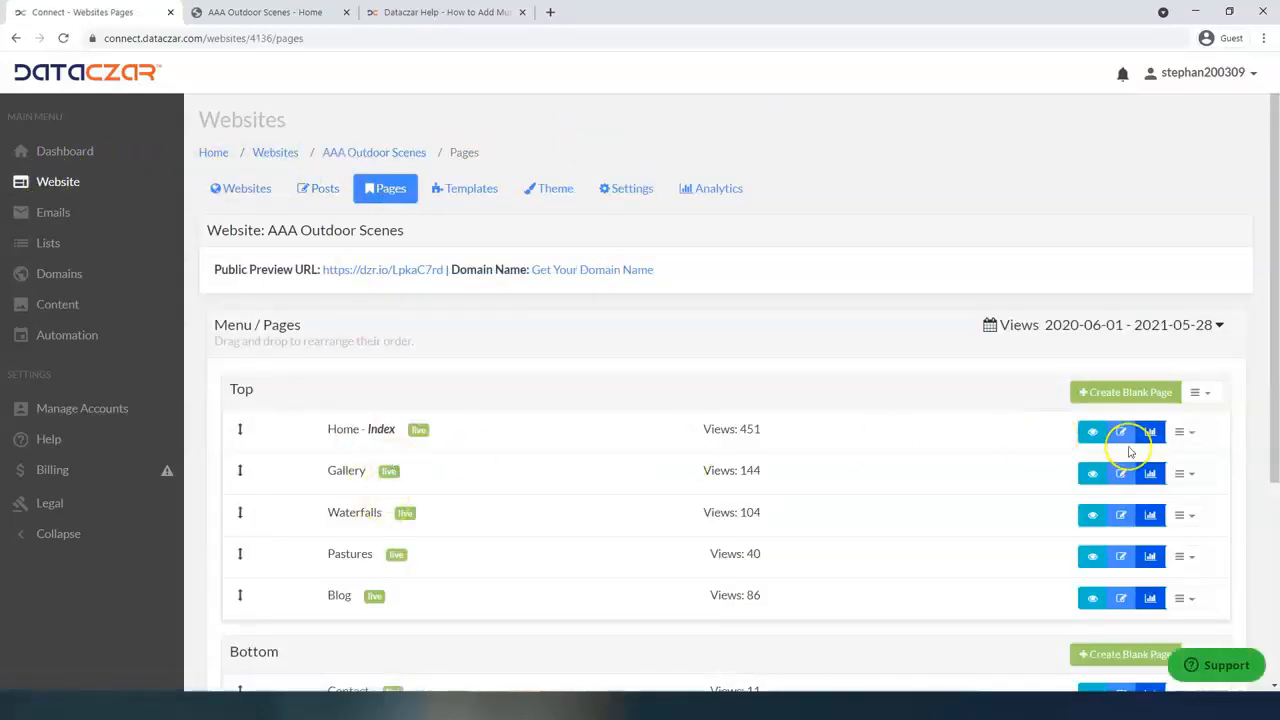
pyautogui.click(1121, 434)
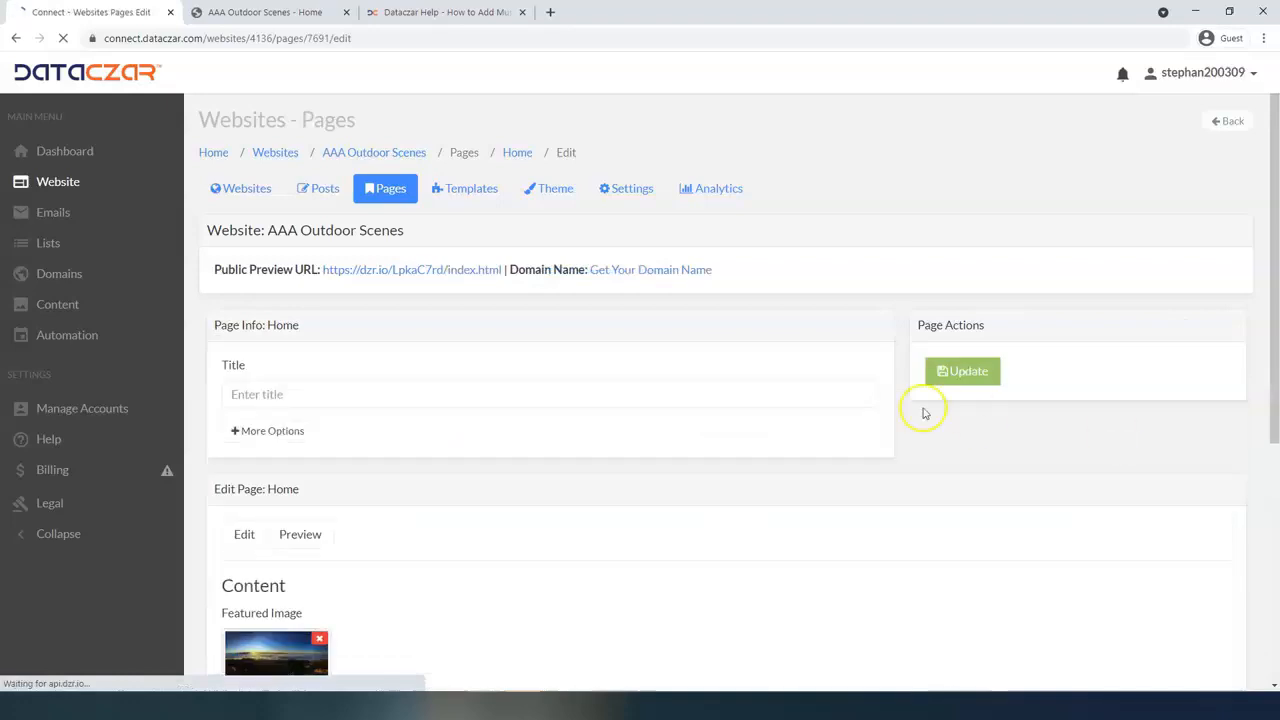
pyautogui.scroll(-6, 594, 320)
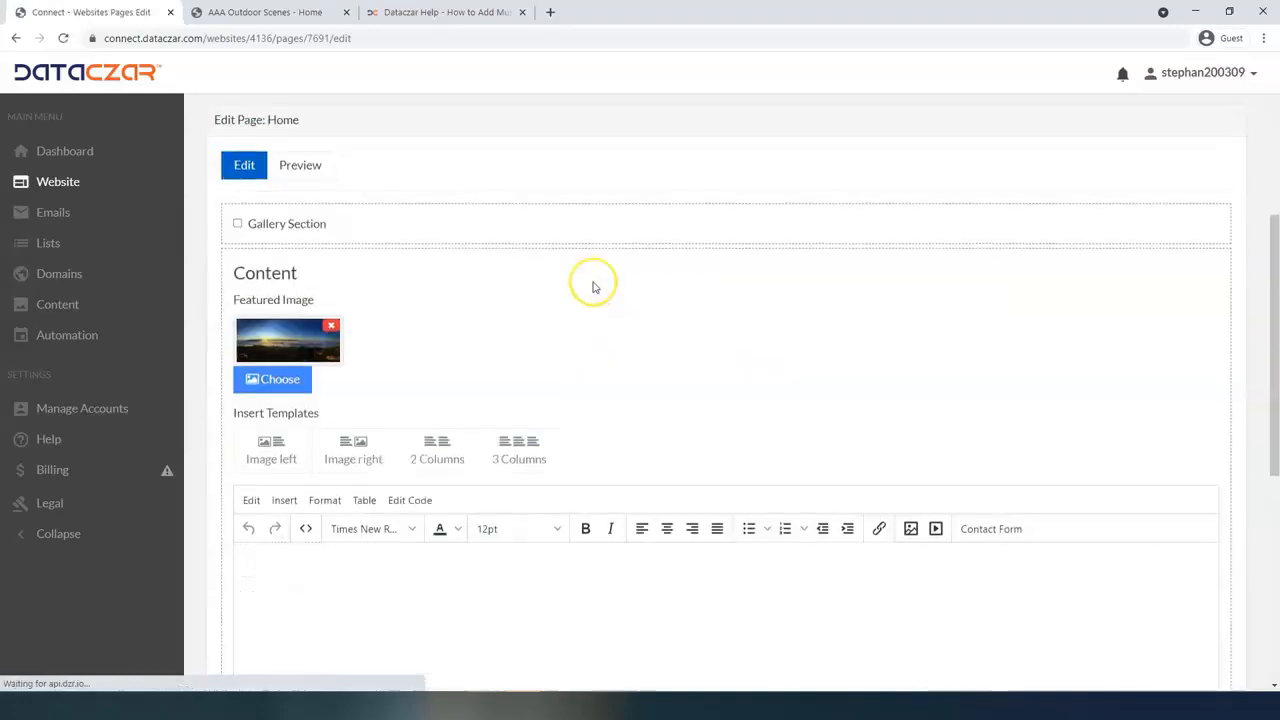
pyautogui.scroll(-1, 592, 287)
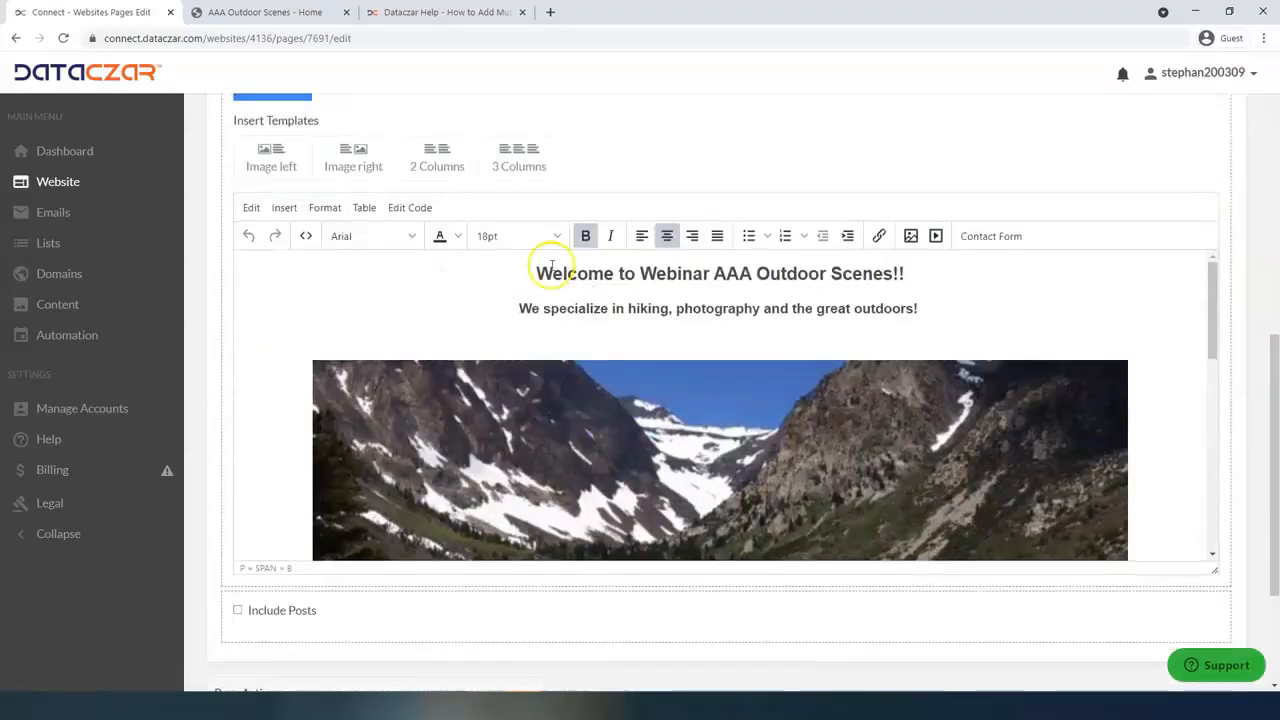
# - Paste the copied MP3 link on a new line after the autoplay audio code in the page's source code
pyautogui.click(413, 208)
pyautogui.click(435, 247)
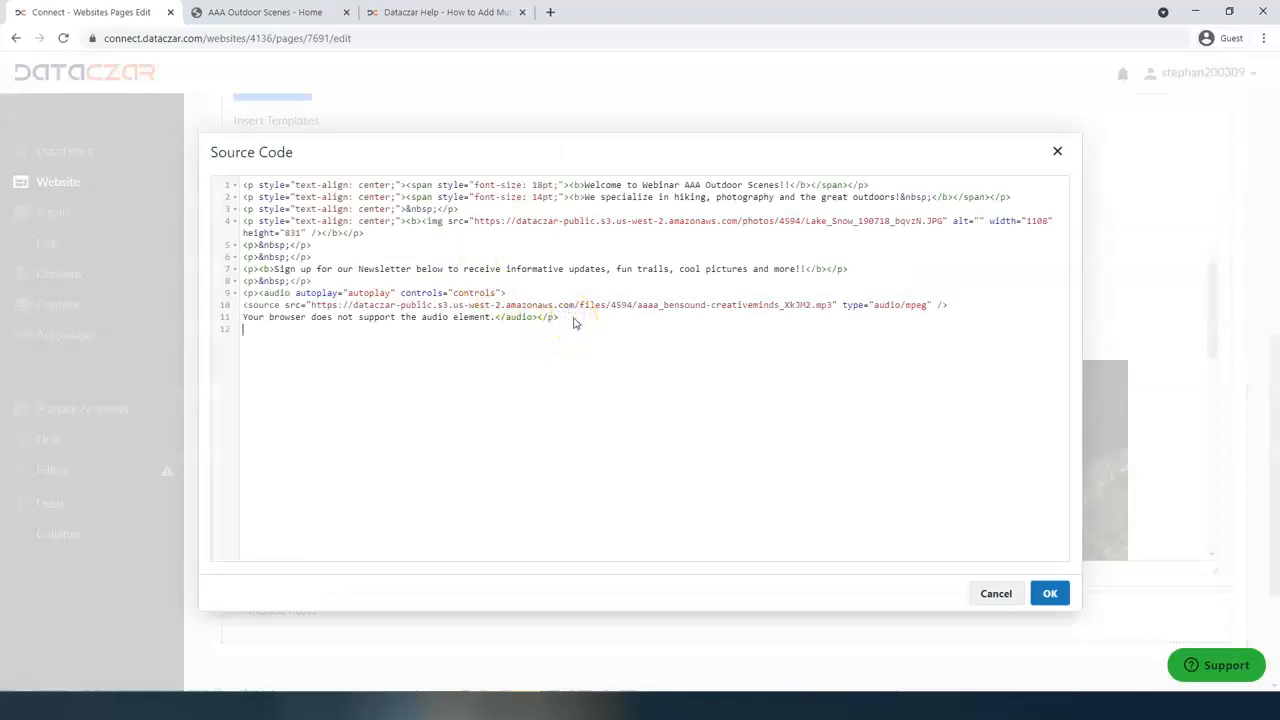
pyautogui.hotkey('ctrl', 'v')
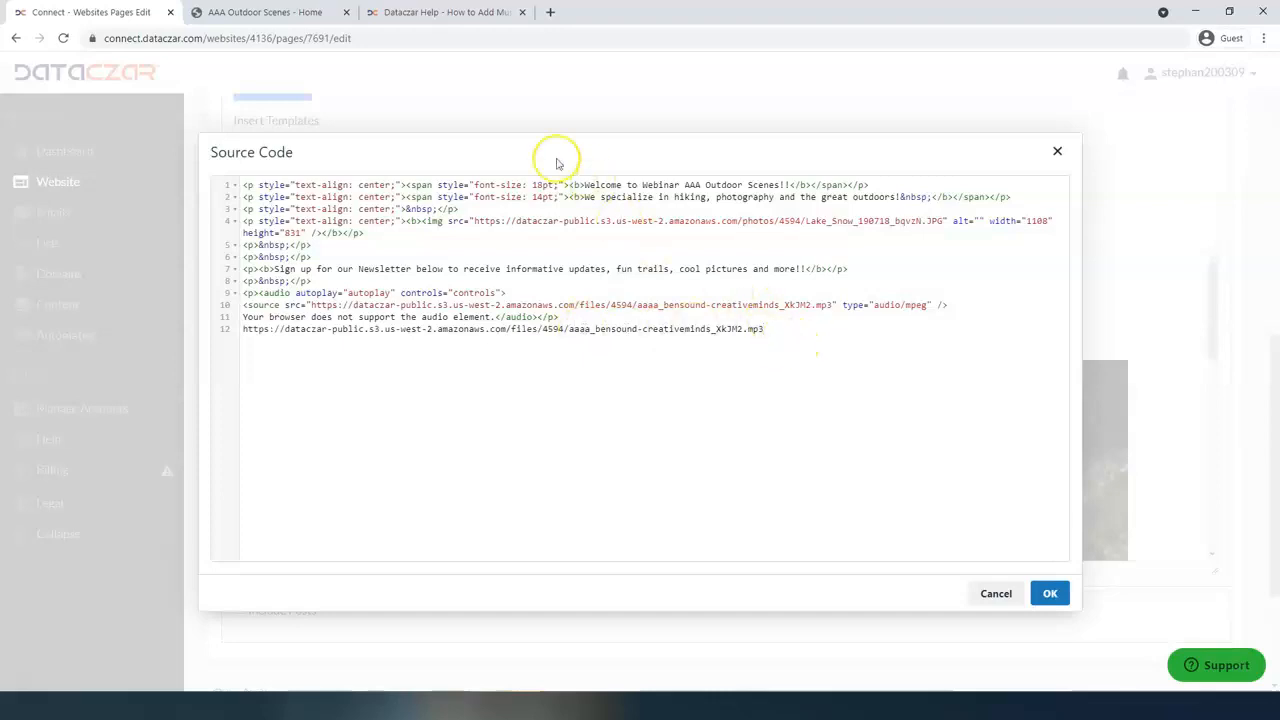
# - Copy the Manual Audio Bar Code from the Dataczar help article and paste it on a new line below the MP3 link in the source code
pyautogui.click(455, 12)
pyautogui.click(680, 354)
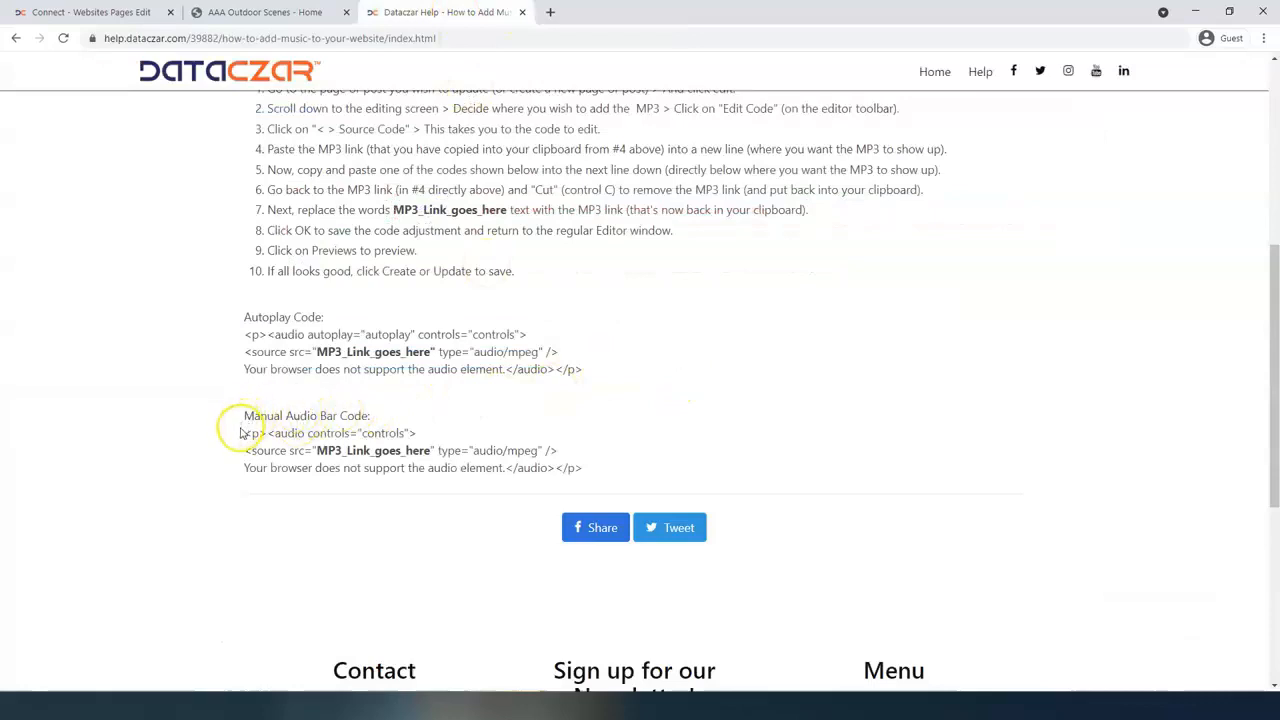
pyautogui.moveTo(245, 434); pyautogui.dragTo(635, 475)
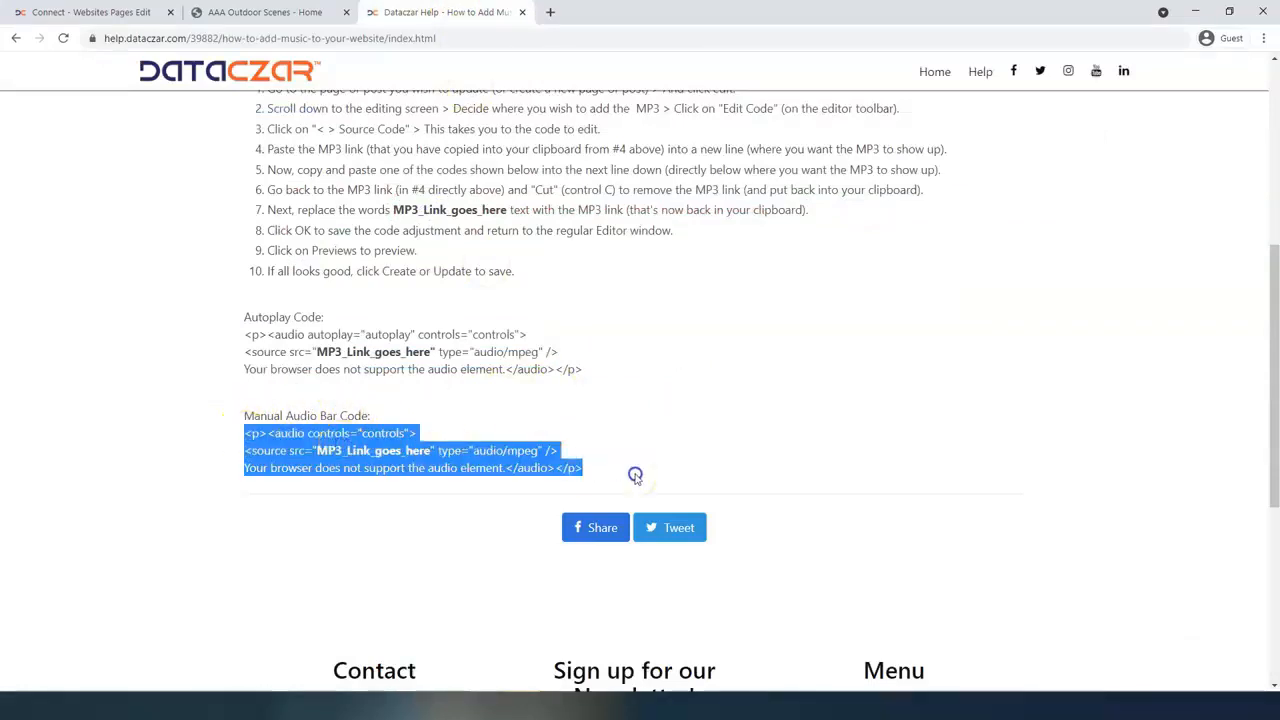
pyautogui.click(124, 13)
pyautogui.press('Return')
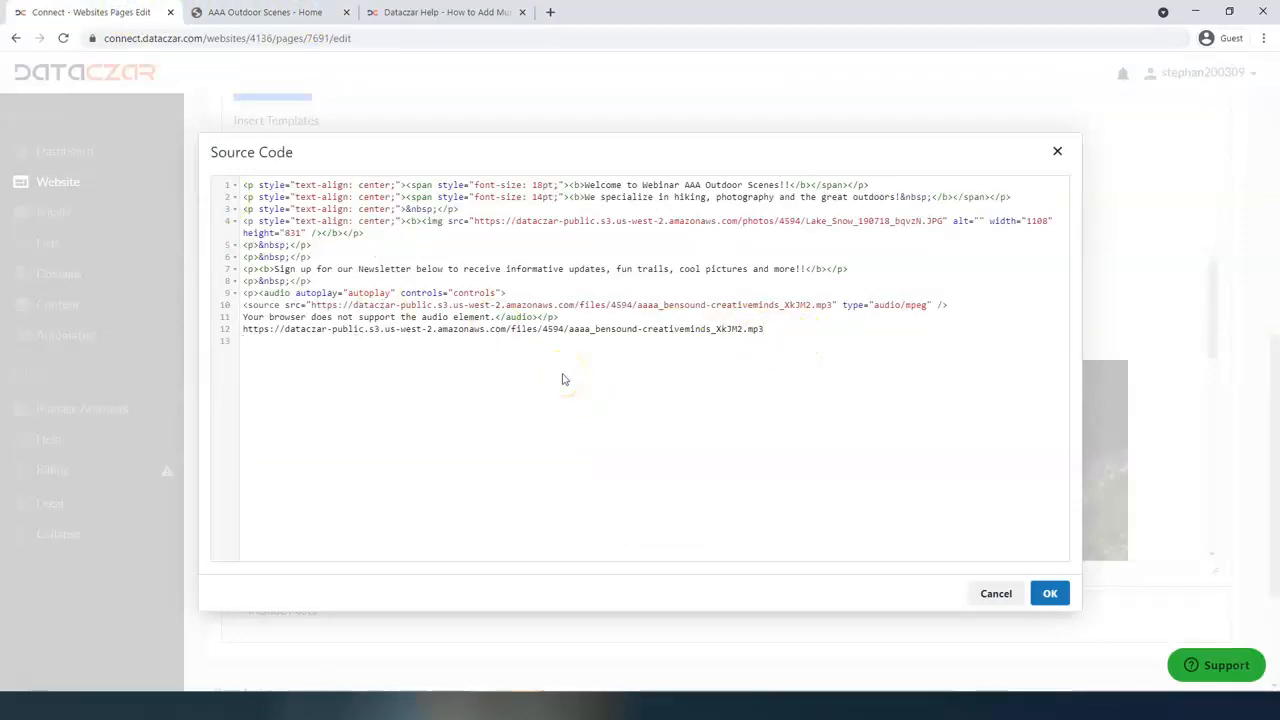
pyautogui.hotkey('ctrl', 'v')
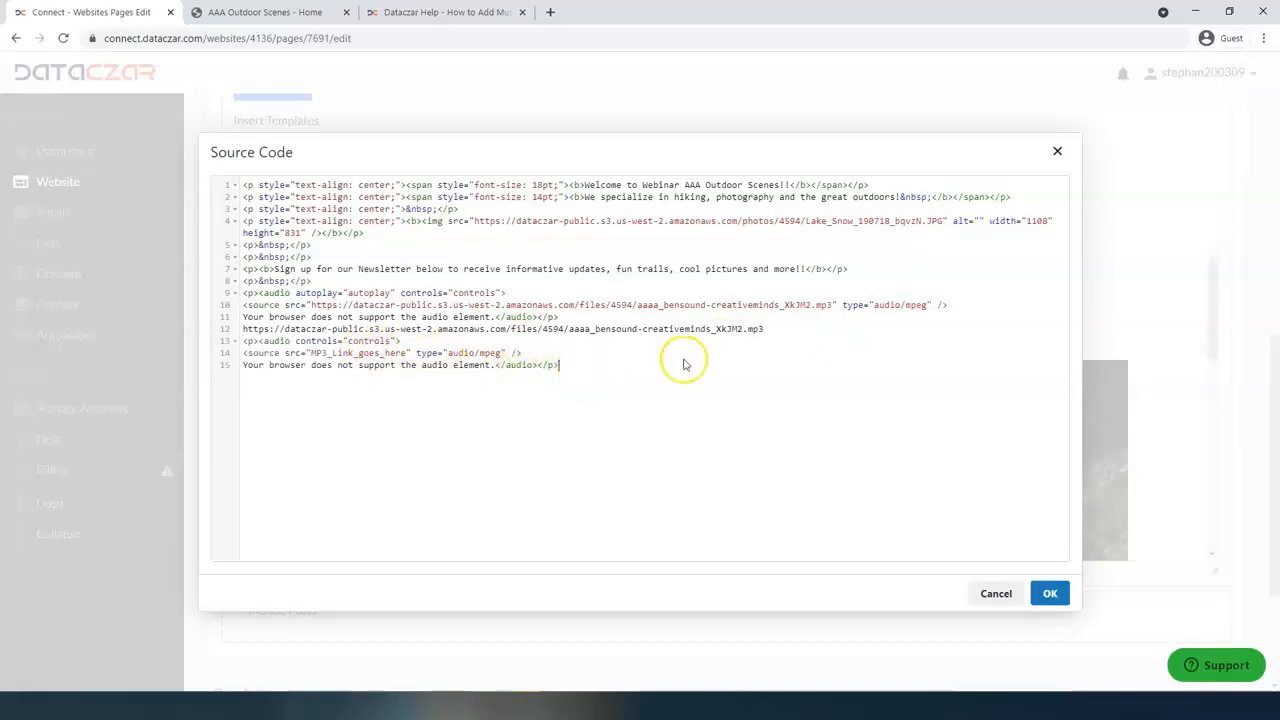
# - Cut the MP3 link from its own line and replace the MP3_Link_goes_here placeholder in the manual audio code with it
pyautogui.moveTo(766, 330); pyautogui.dragTo(276, 330)
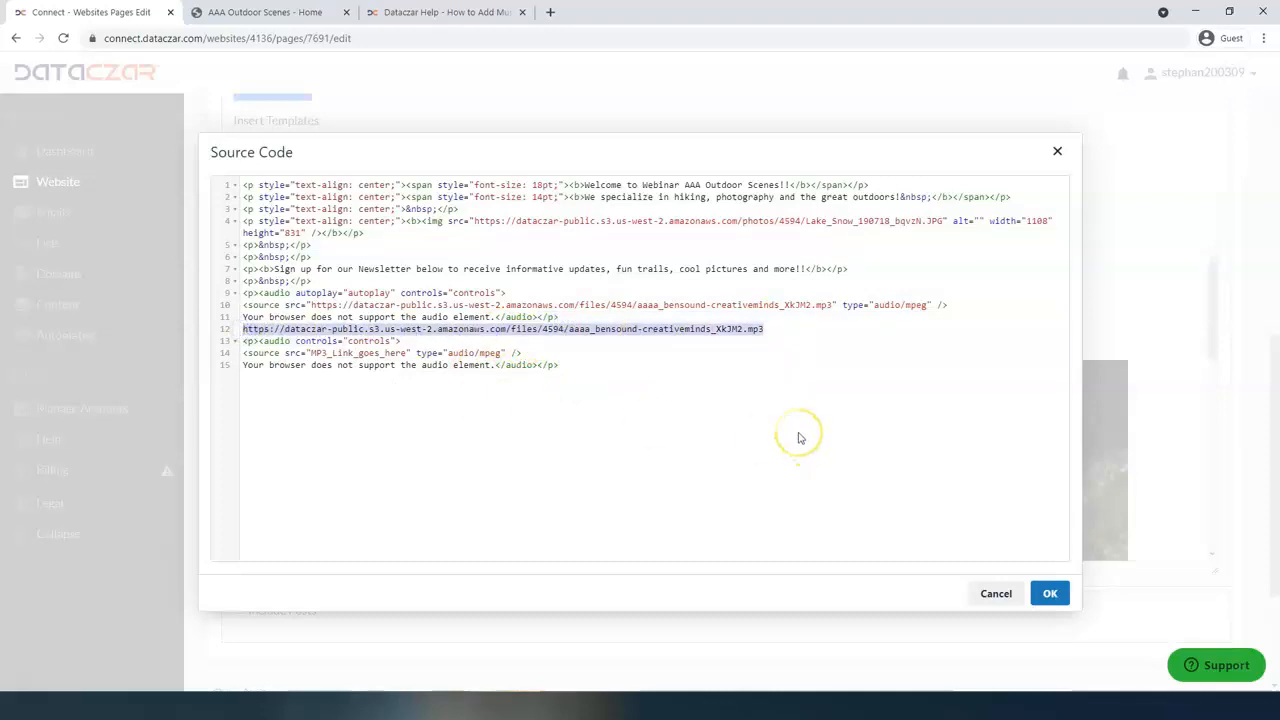
pyautogui.hotkey('ctrl', 'x')
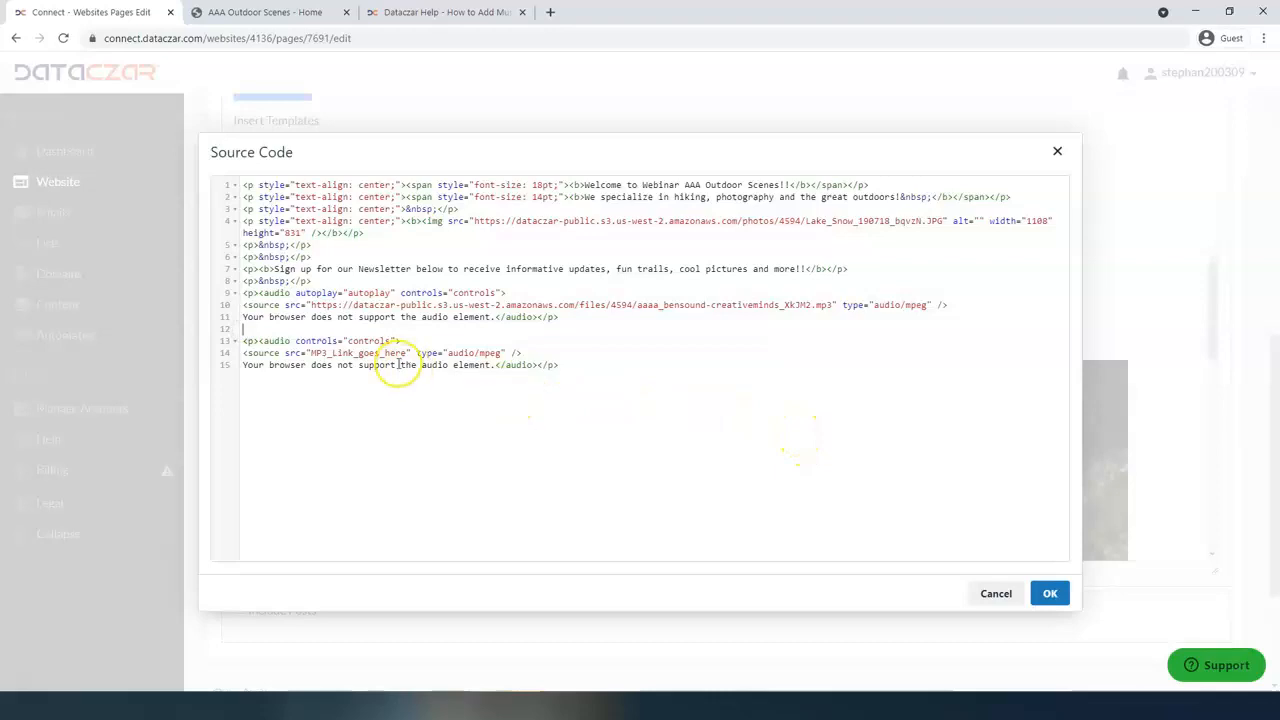
pyautogui.click(310, 353)
pyautogui.moveTo(311, 353); pyautogui.dragTo(337, 353)
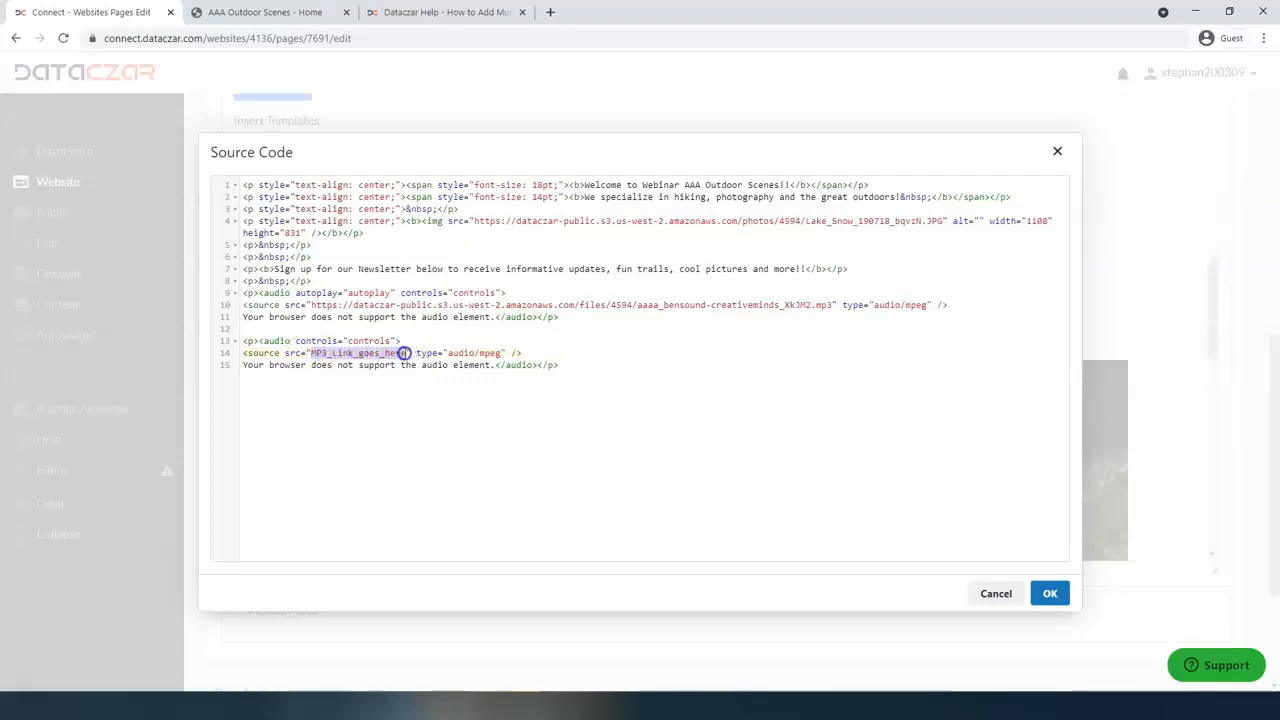
pyautogui.press('Delete')
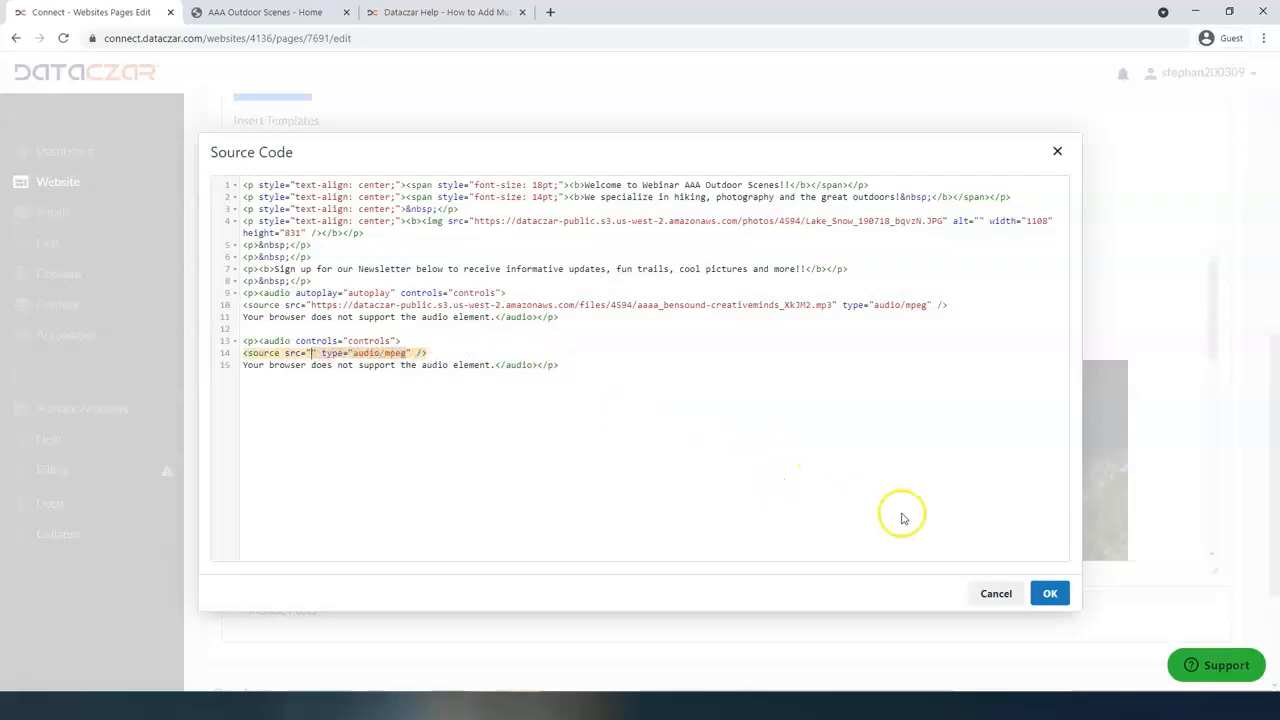
pyautogui.hotkey('ctrl', 'v')
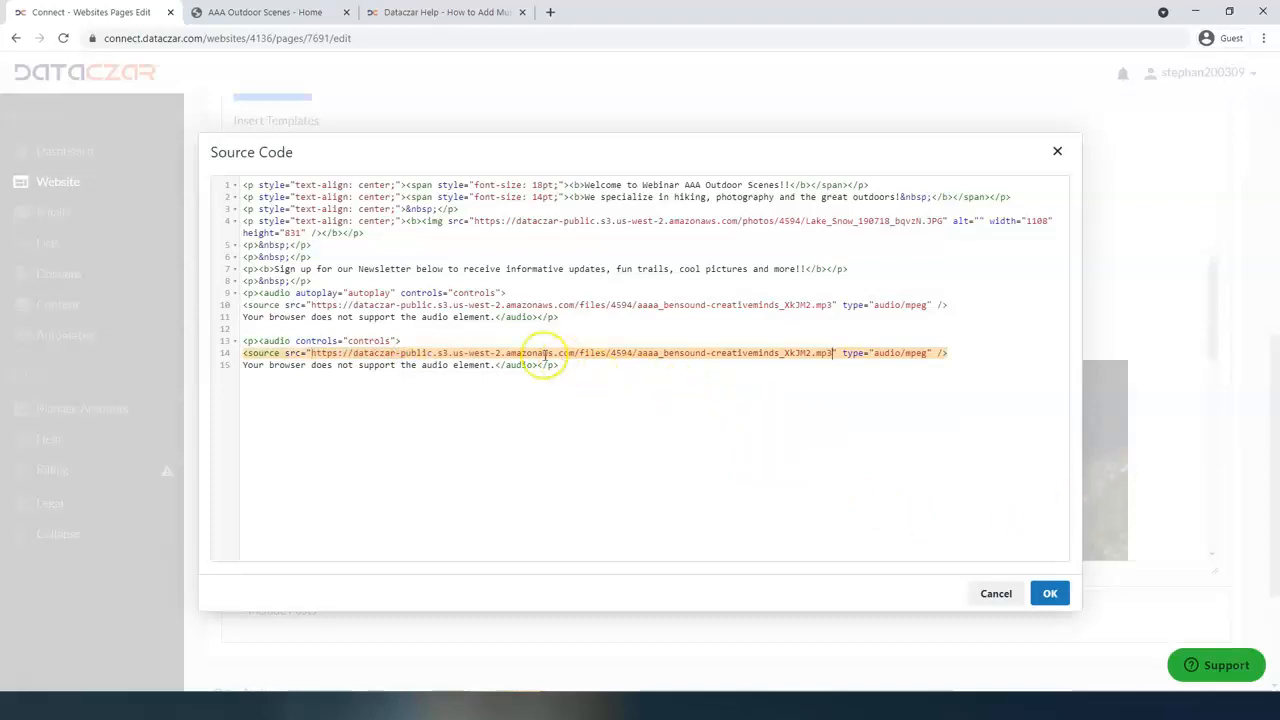
pyautogui.click(574, 368)
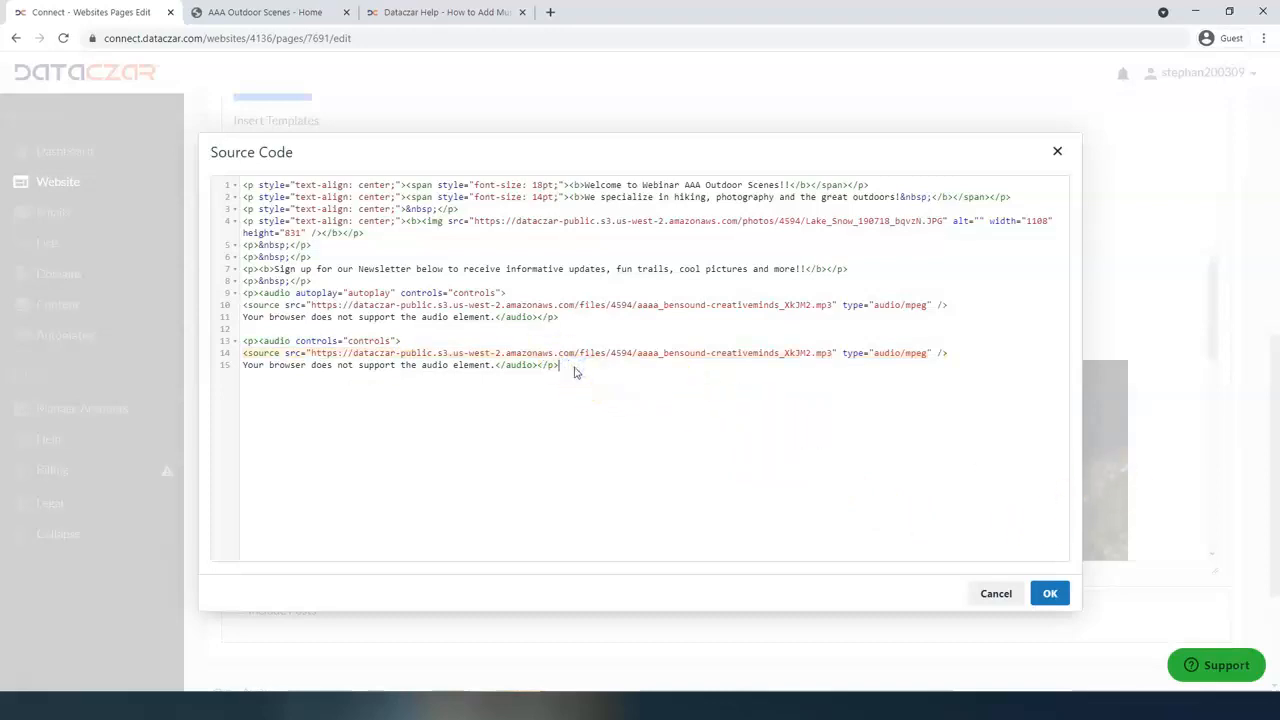
# - Apply the manual audio bar code to the page content and update the Home page
pyautogui.click(1052, 594)
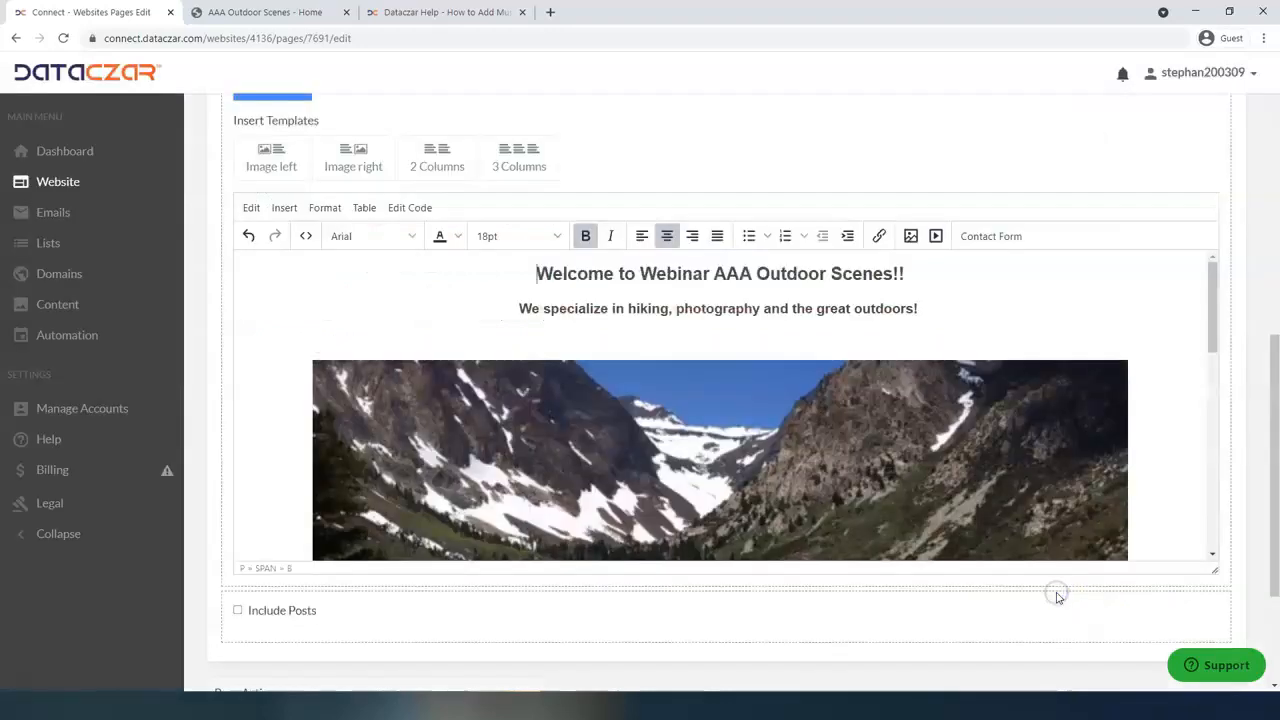
pyautogui.click(535, 350)
pyautogui.scroll(-4, 535, 350)
pyautogui.scroll(-5, 535, 350)
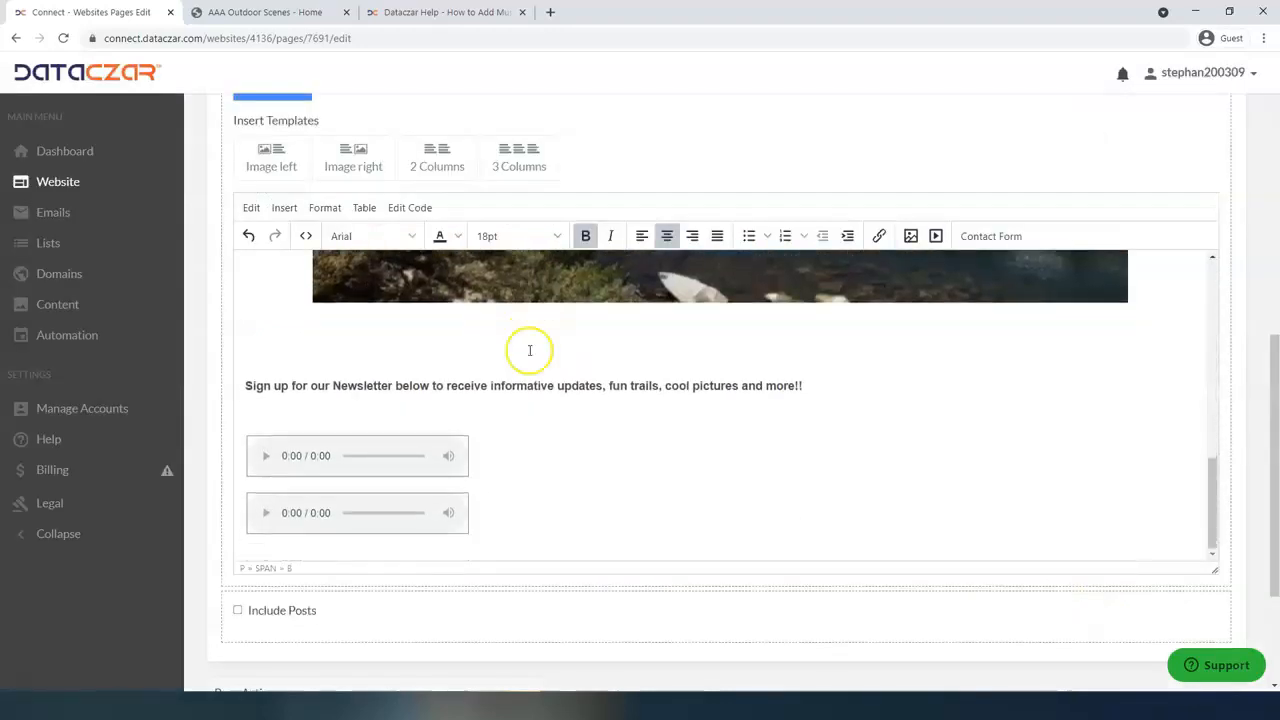
pyautogui.scroll(-2, 528, 351)
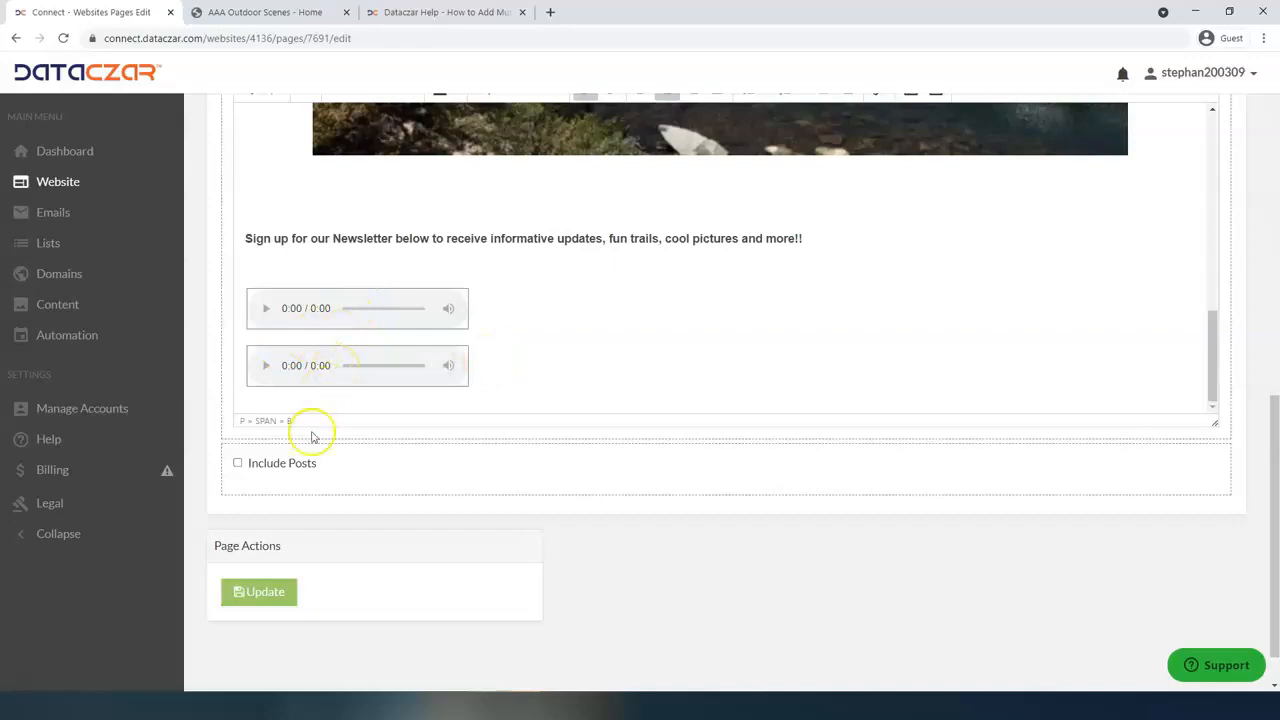
pyautogui.click(266, 592)
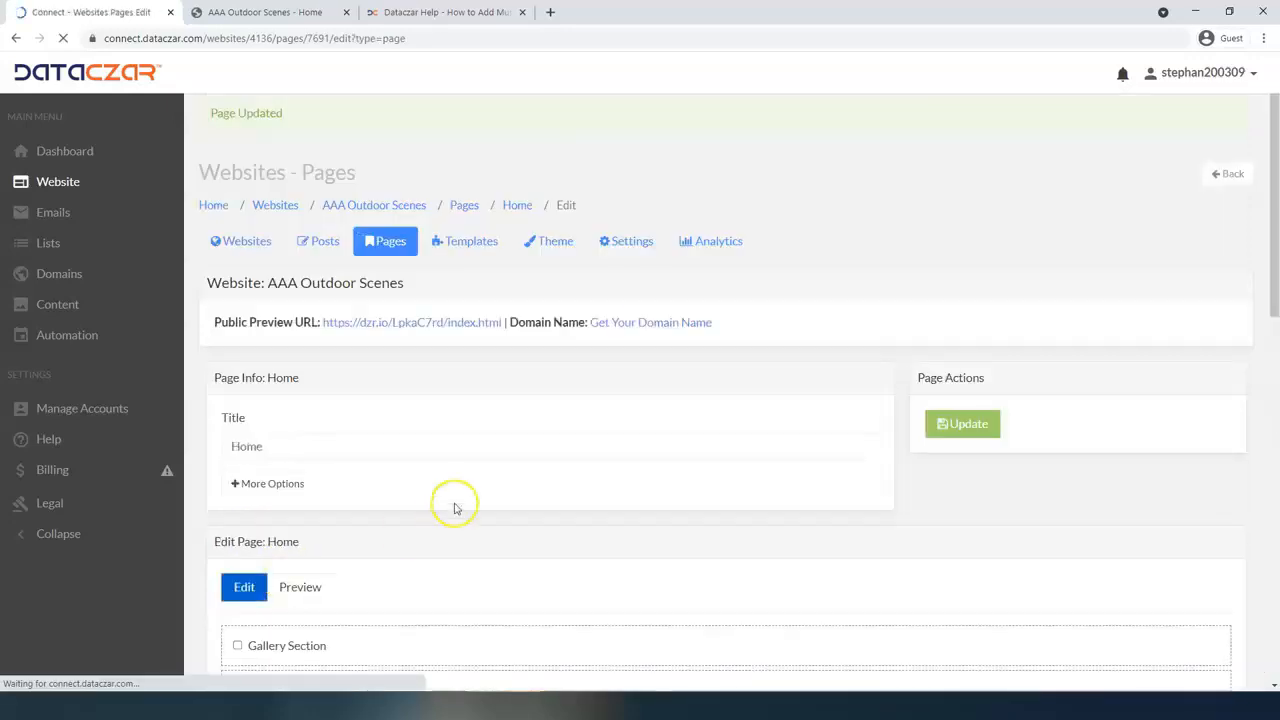
# - Close the music help article and show the AAA Outdoor Scenes website in full screen
pyautogui.click(466, 13)
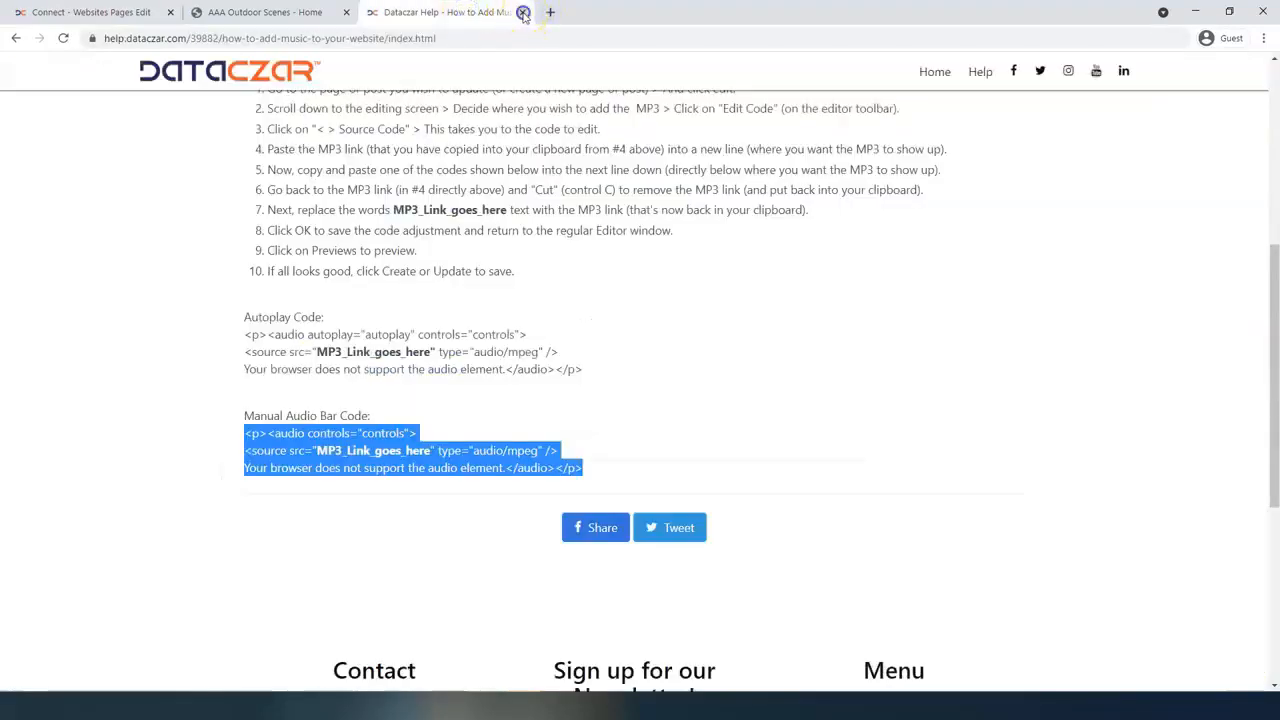
pyautogui.click(523, 13)
pyautogui.click(122, 12)
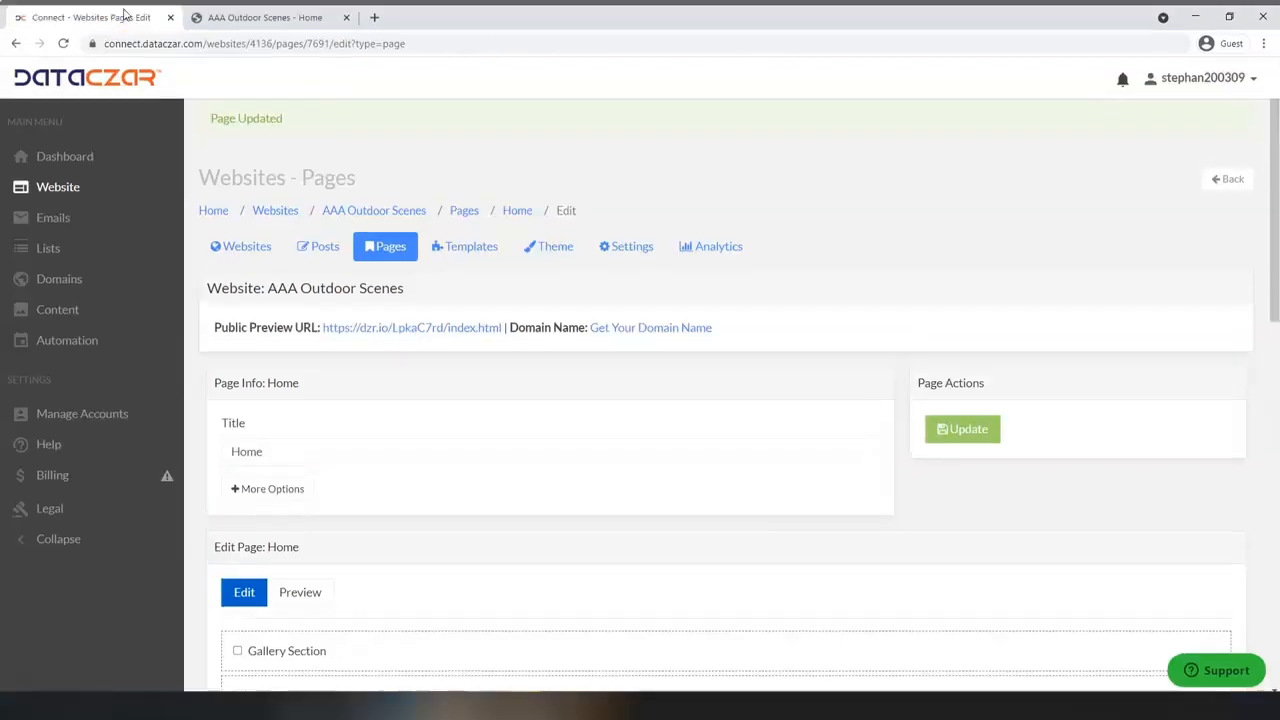
pyautogui.press('F11')
pyautogui.hotkey('ctrl', 'Tab')
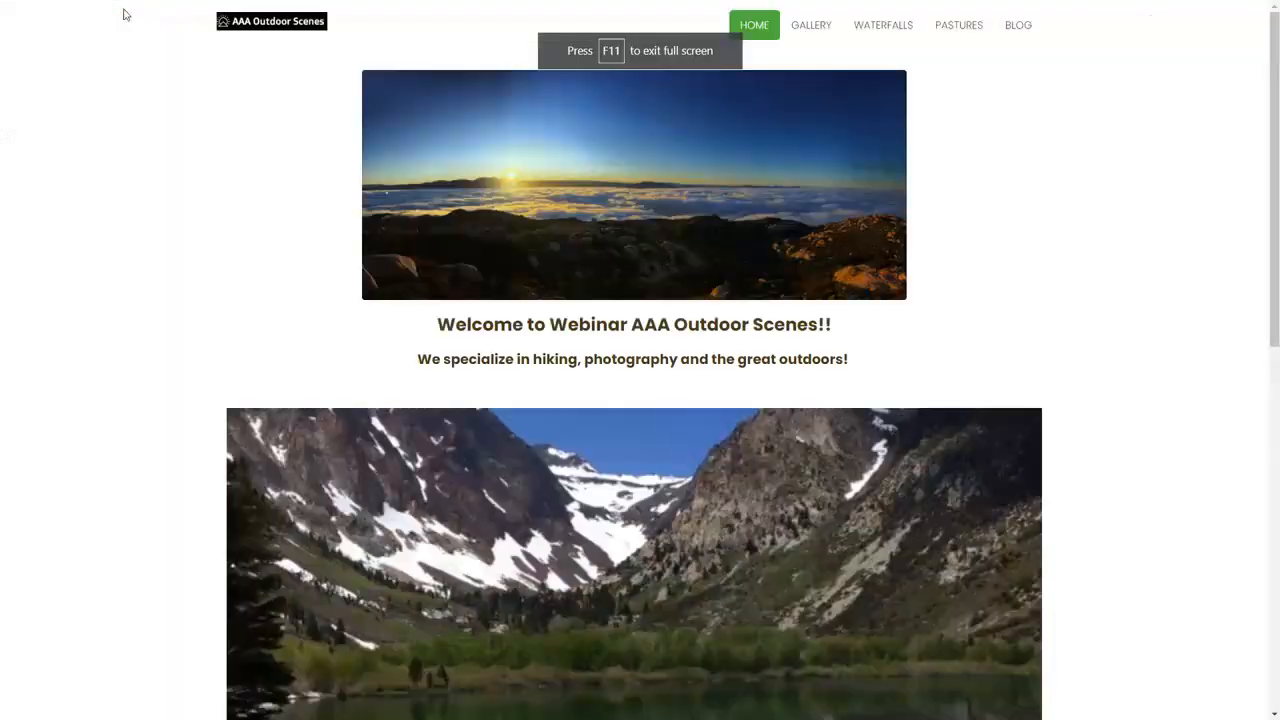
# - Check autoplay on the website's Home page, pause the first audio player and test playback of the manual player below it
pyautogui.scroll(-7, 229, 323)
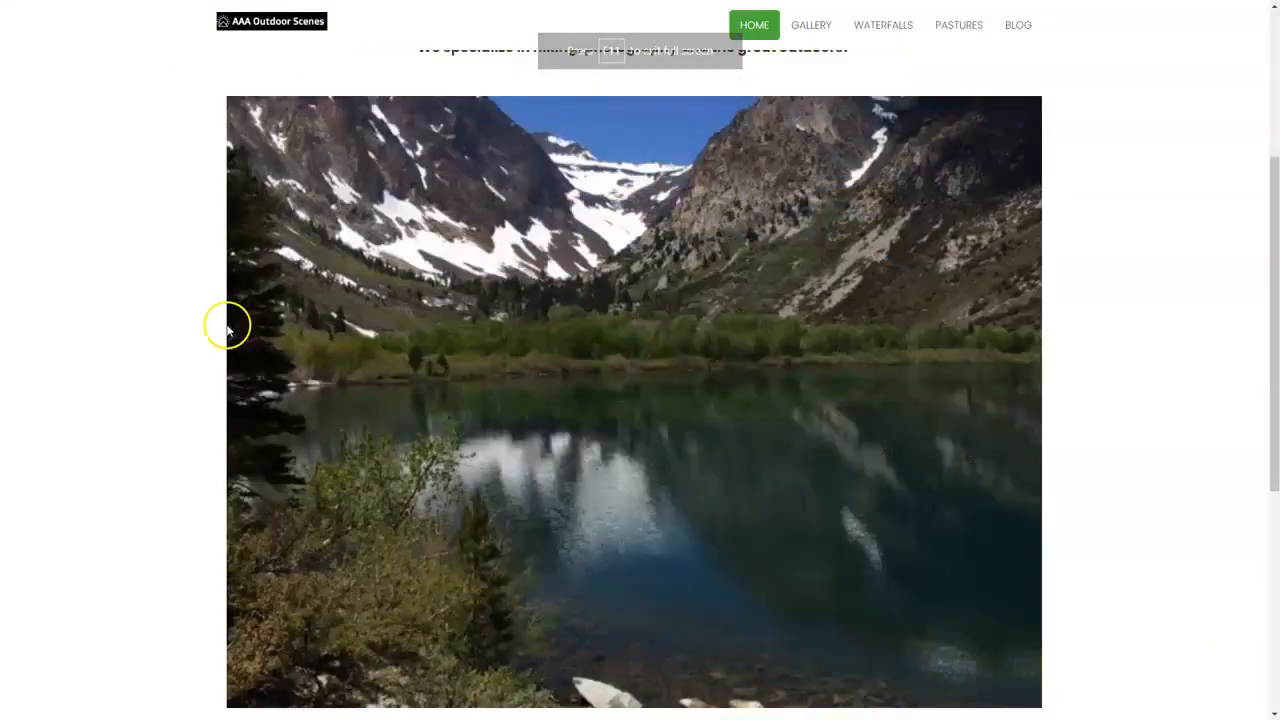
pyautogui.scroll(4, 445, 312)
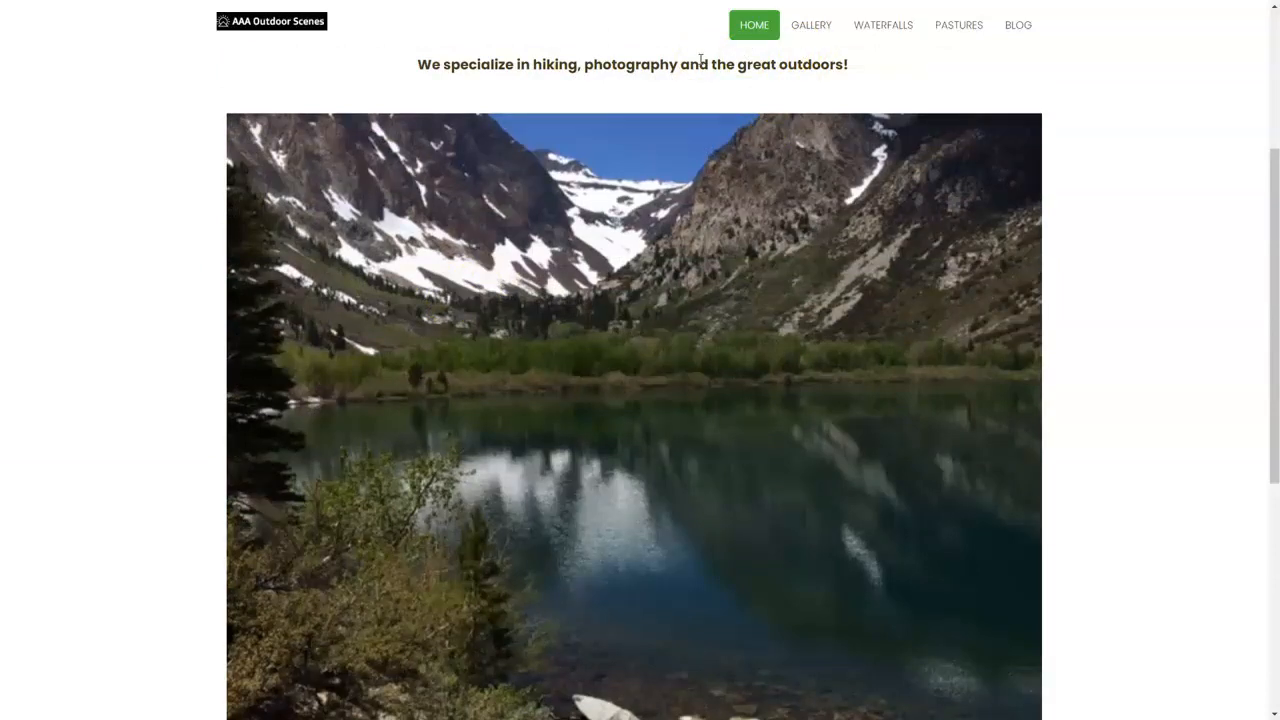
pyautogui.scroll(-2, 700, 60)
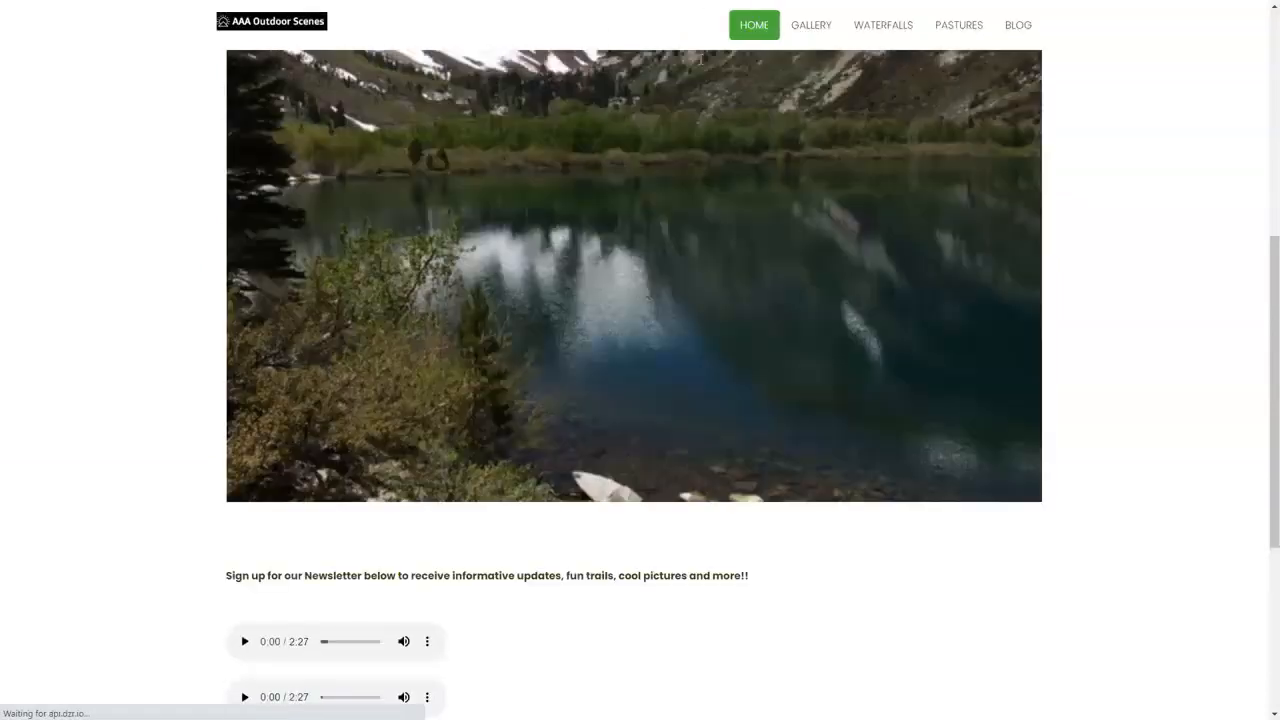
pyautogui.click(693, 68)
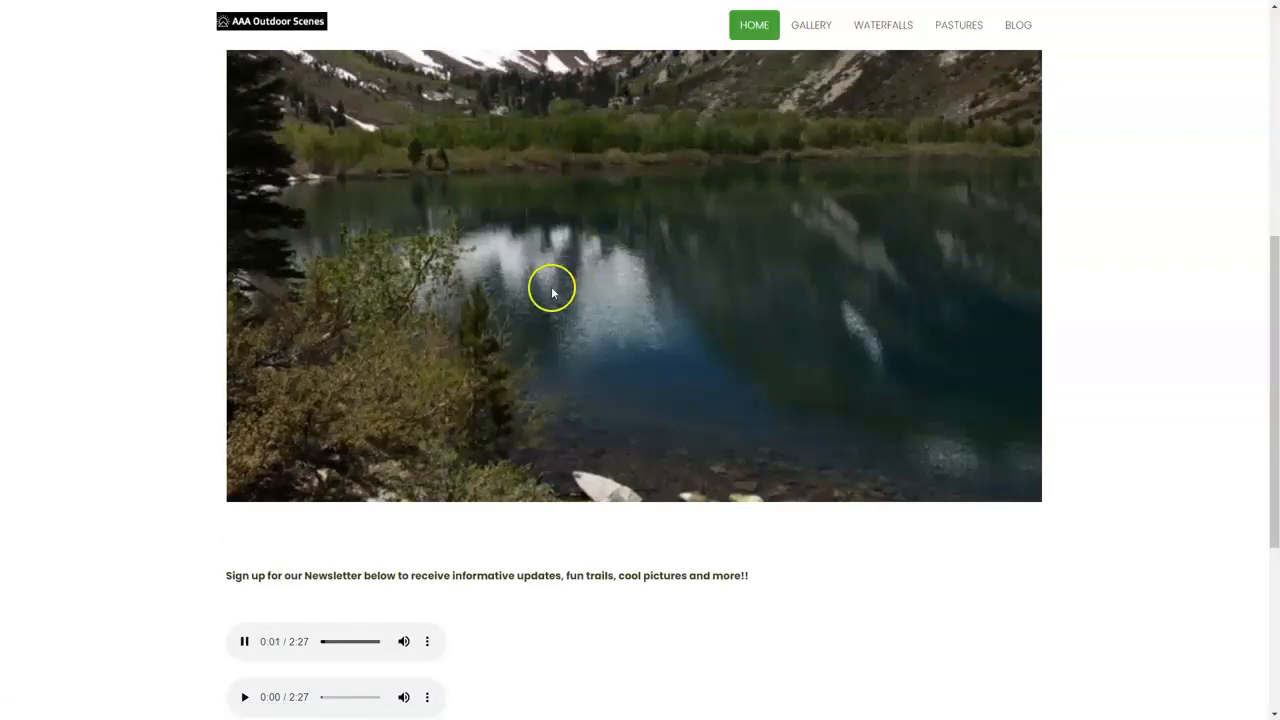
pyautogui.scroll(-2, 500, 325)
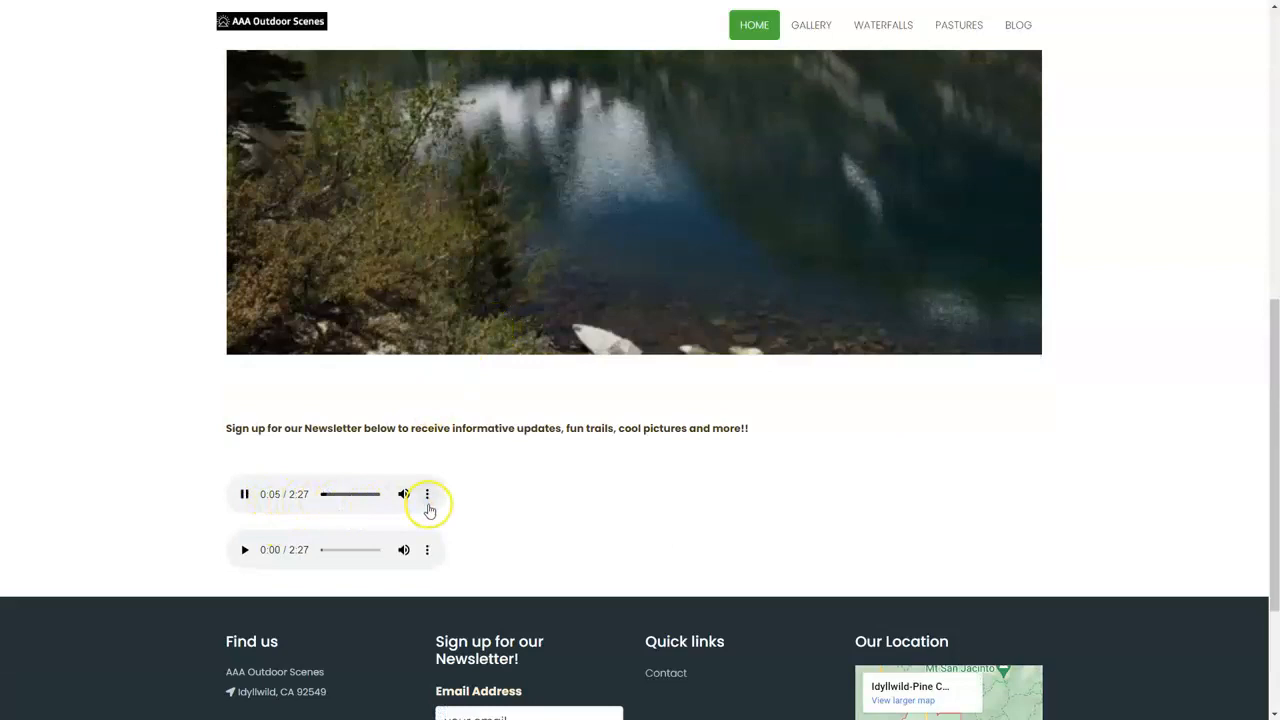
pyautogui.click(250, 502)
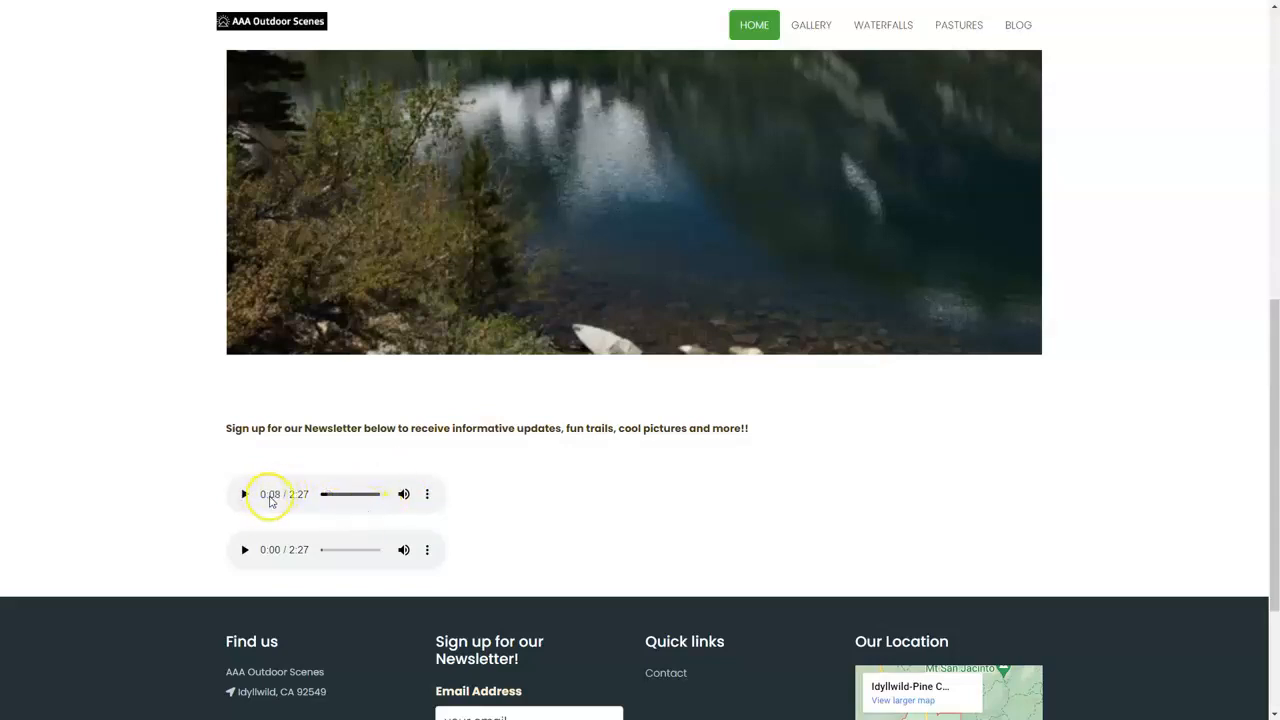
pyautogui.click(242, 552)
pyautogui.click(243, 551)
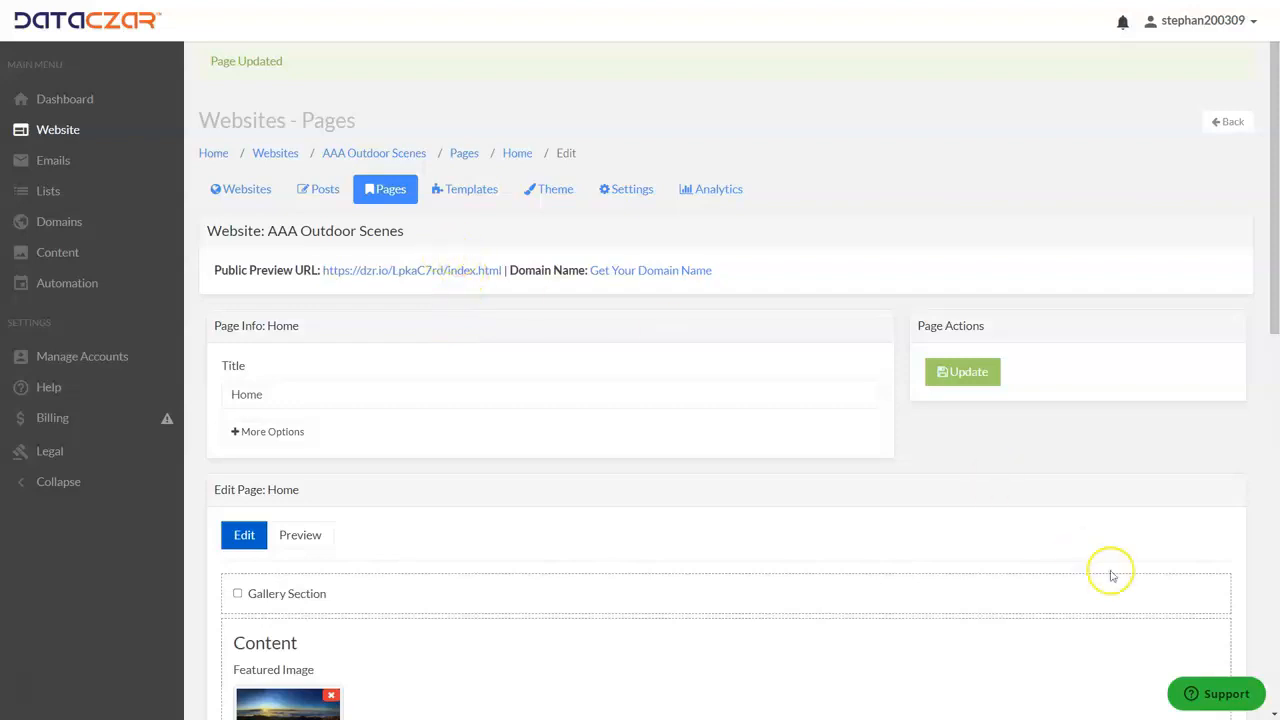
# - Send a support request reading "I need help adding music to my website." and go to the Dashboard
pyautogui.click(1213, 699)
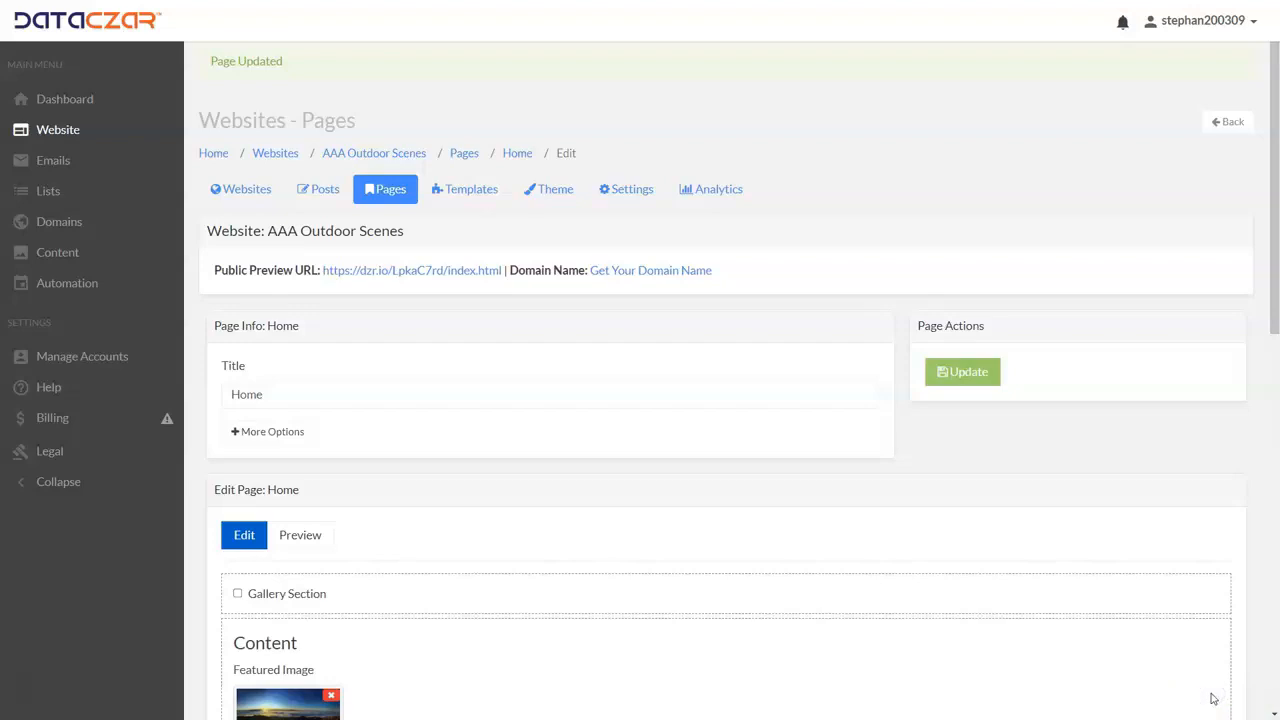
pyautogui.click(1140, 396)
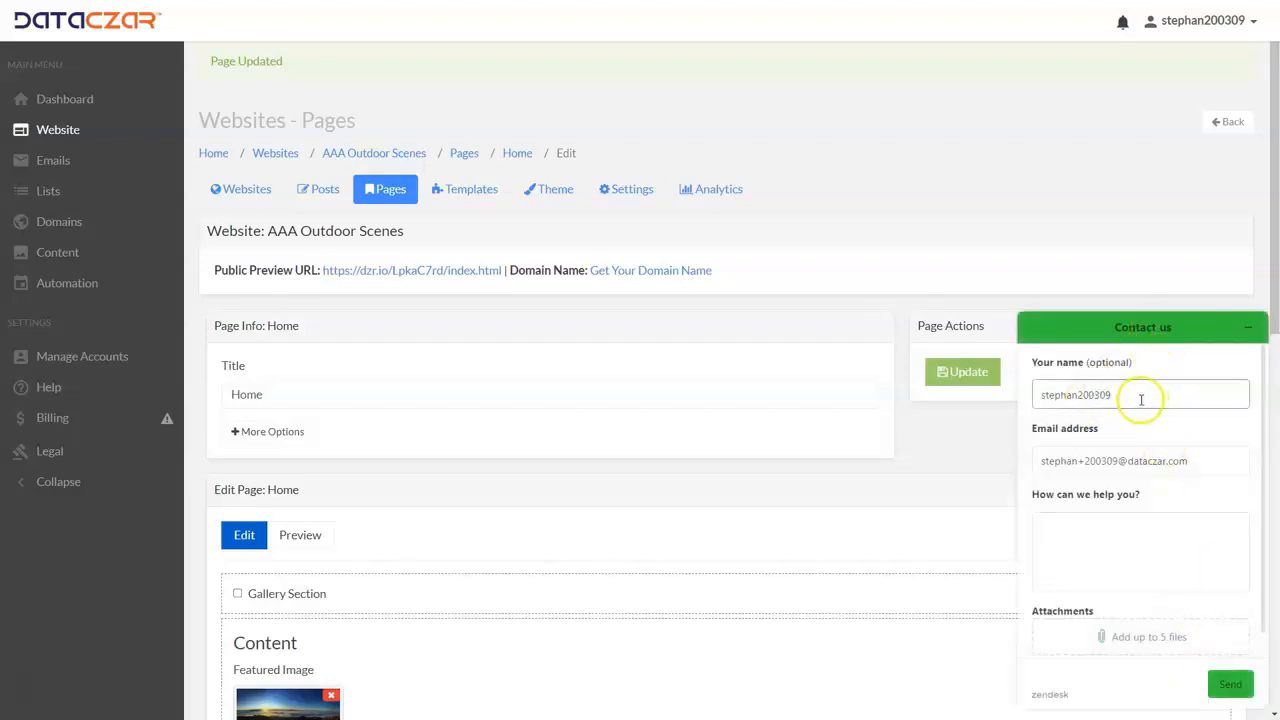
pyautogui.click(1146, 461)
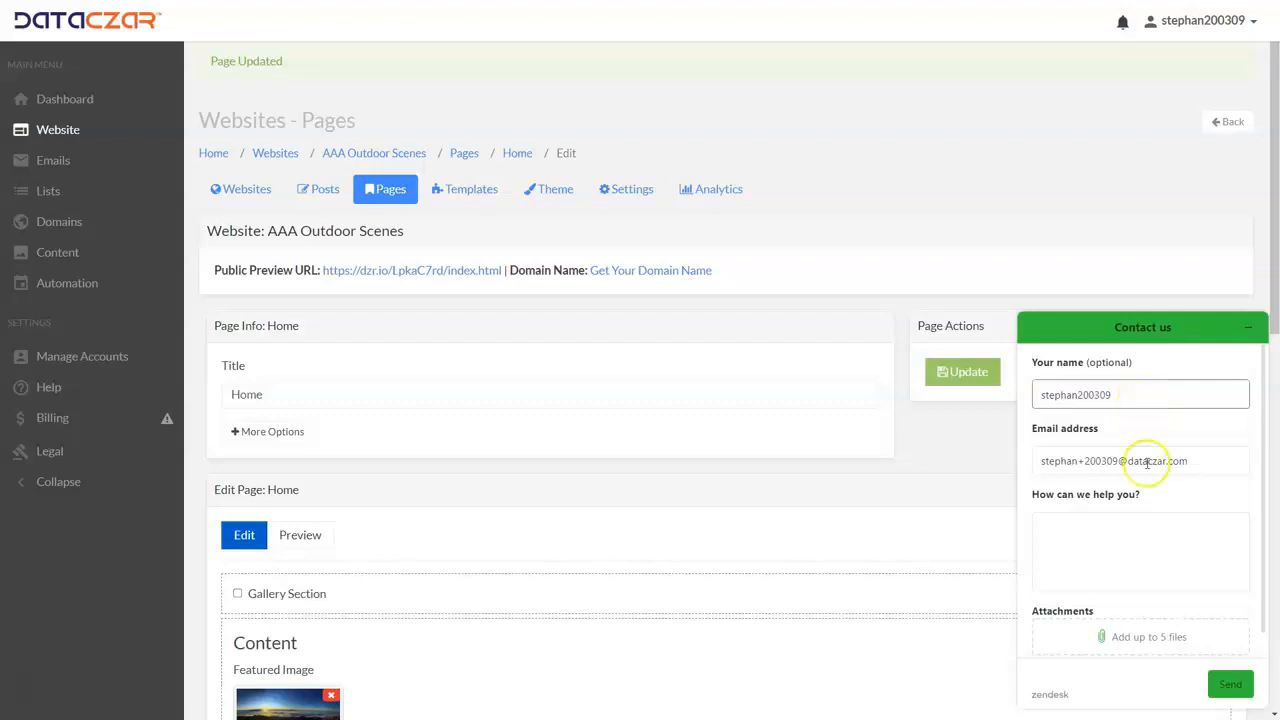
pyautogui.click(1064, 533)
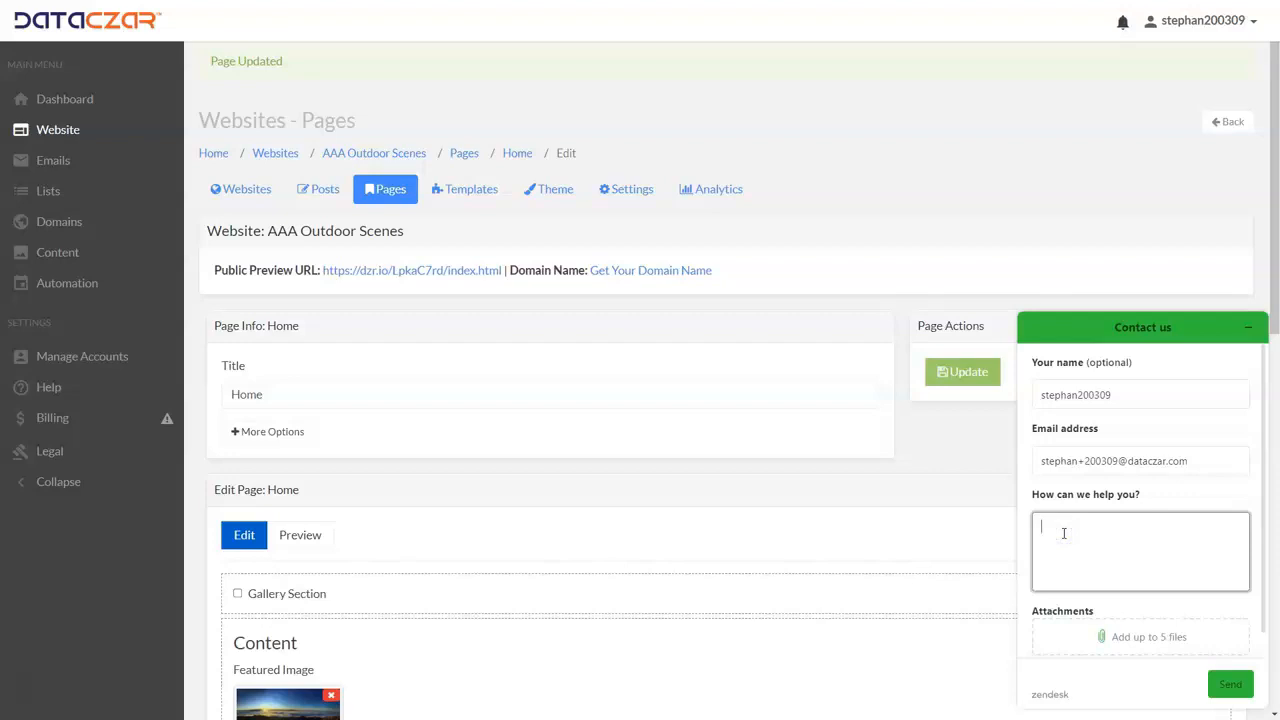
pyautogui.press('BackSpace')
pyautogui.press('BackSpace')
pyautogui.write('I need help adding music to may')
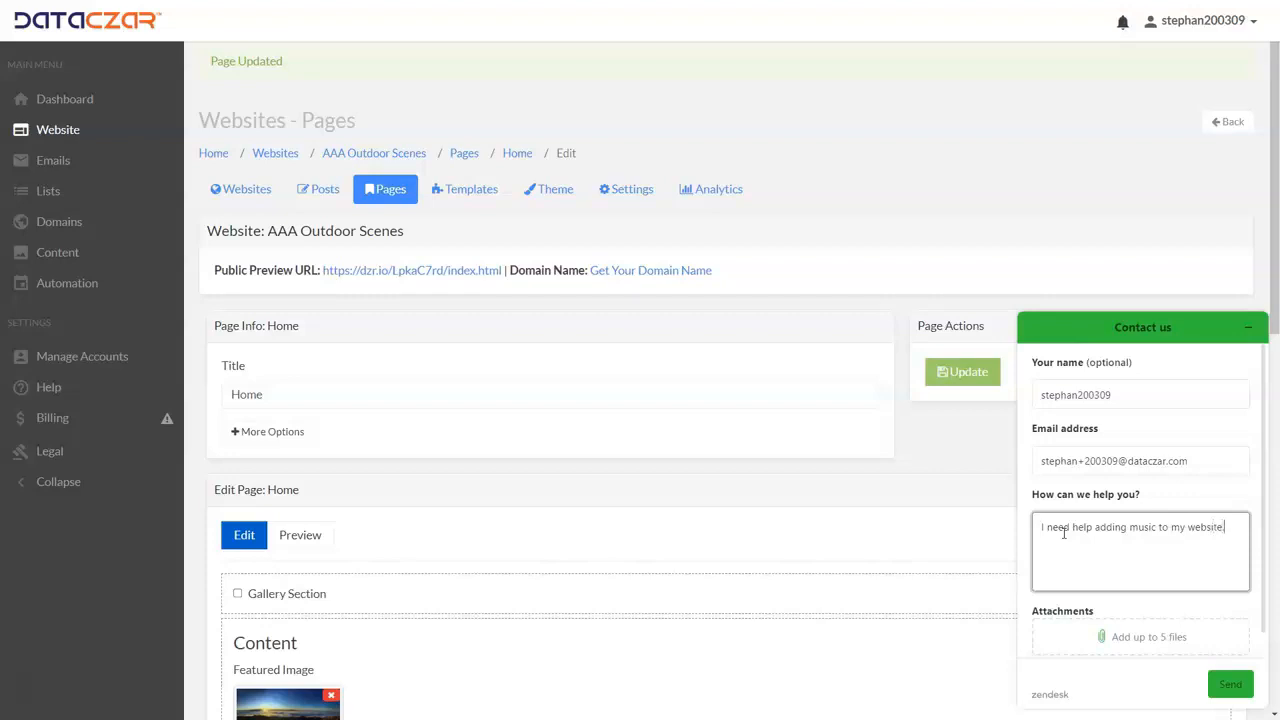
pyautogui.click(1238, 685)
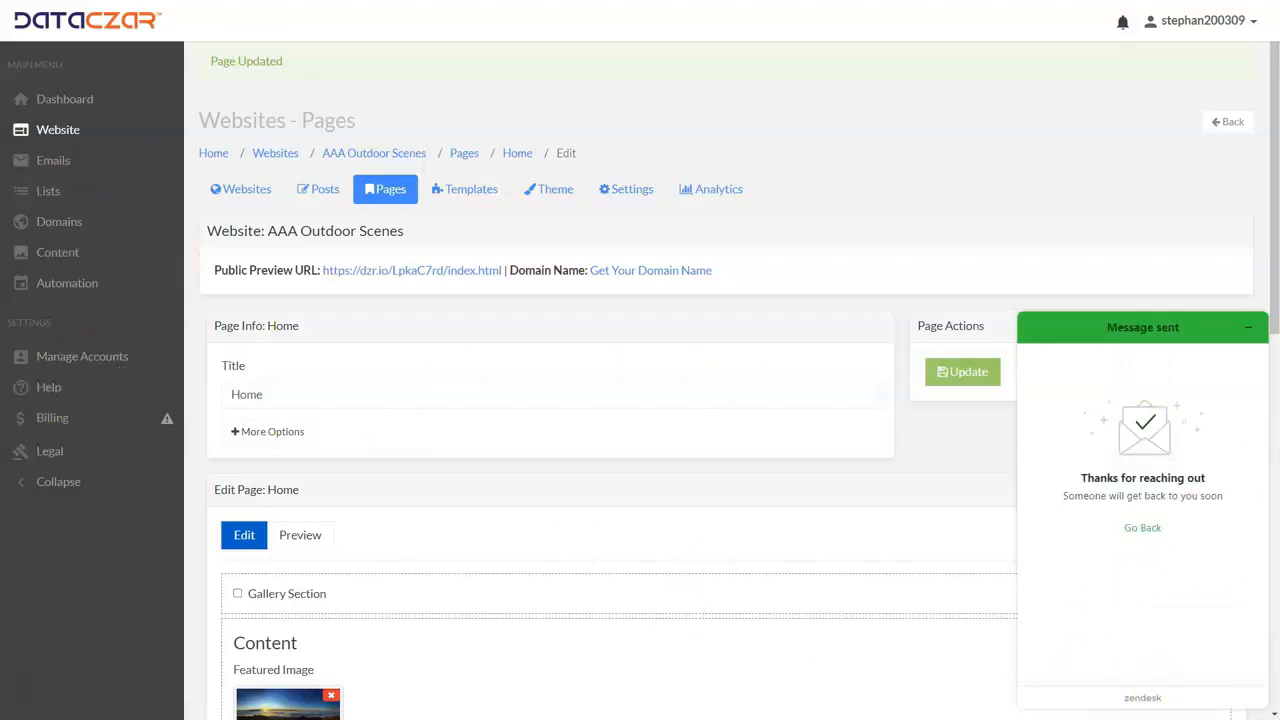
pyautogui.click(63, 101)
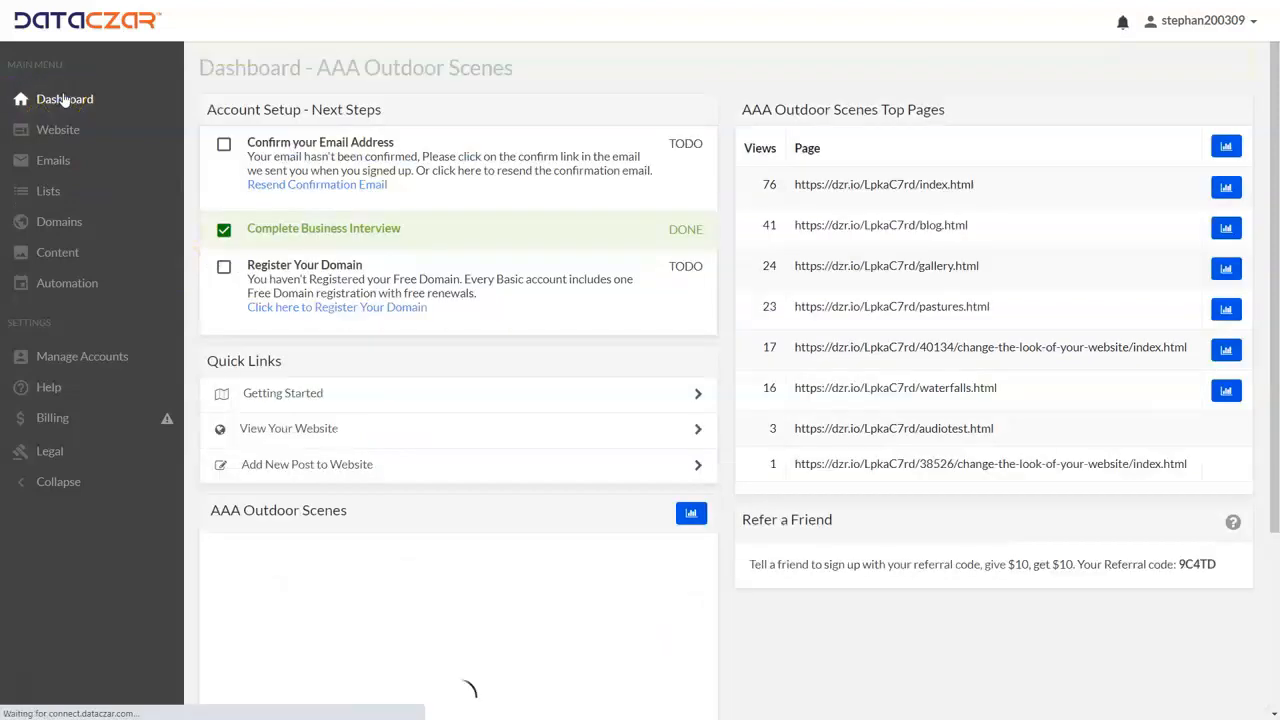